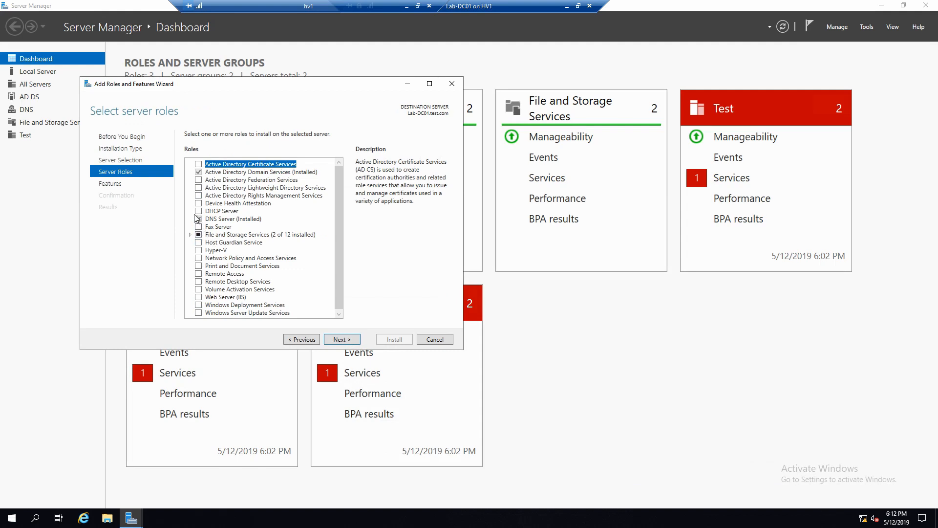
Tick DHCP Server in the Add Roles and Features wizard's server role list
left_click(199, 211)
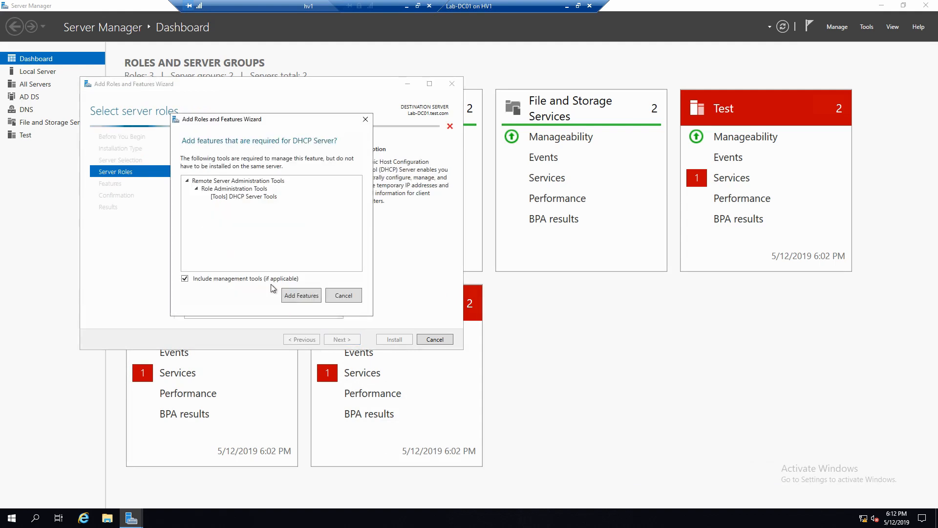
Accept the required management tools and install the DHCP Server role, closing the wizard afterwards
left_click(301, 295)
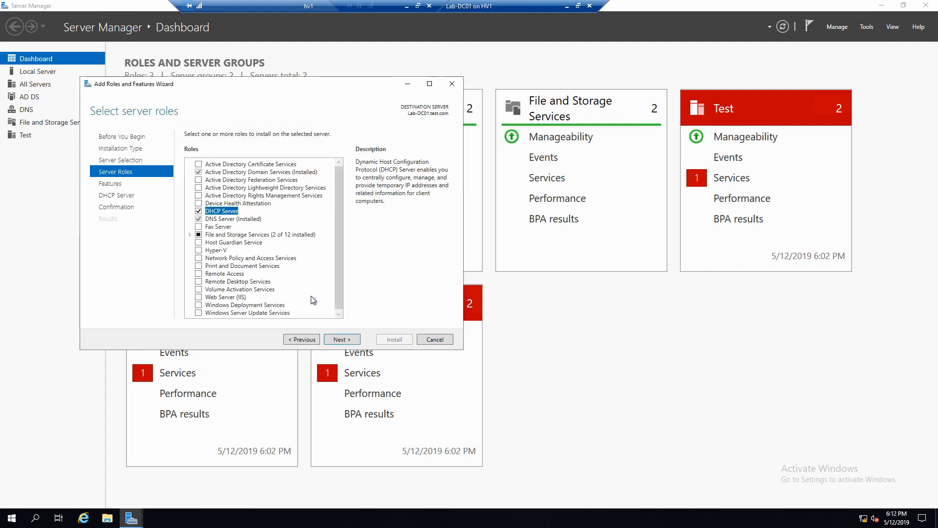
left_click(351, 341)
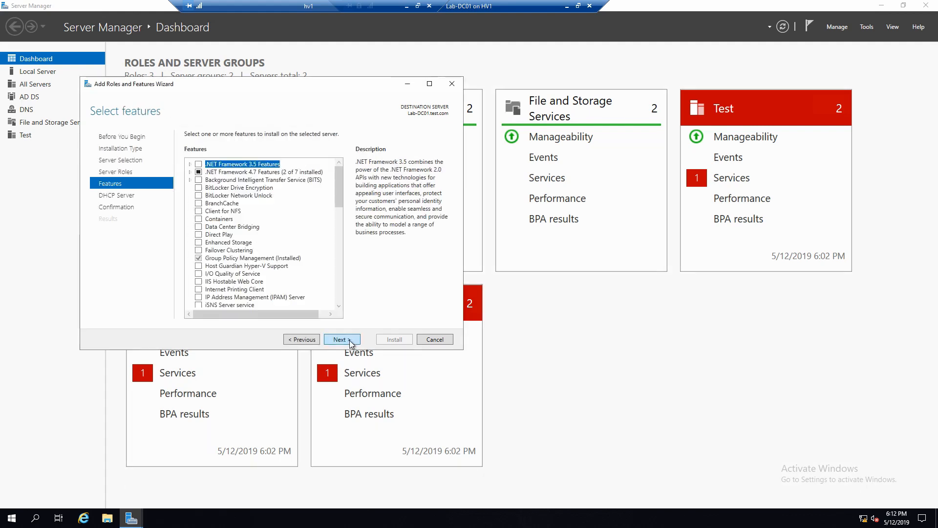
left_click(351, 340)
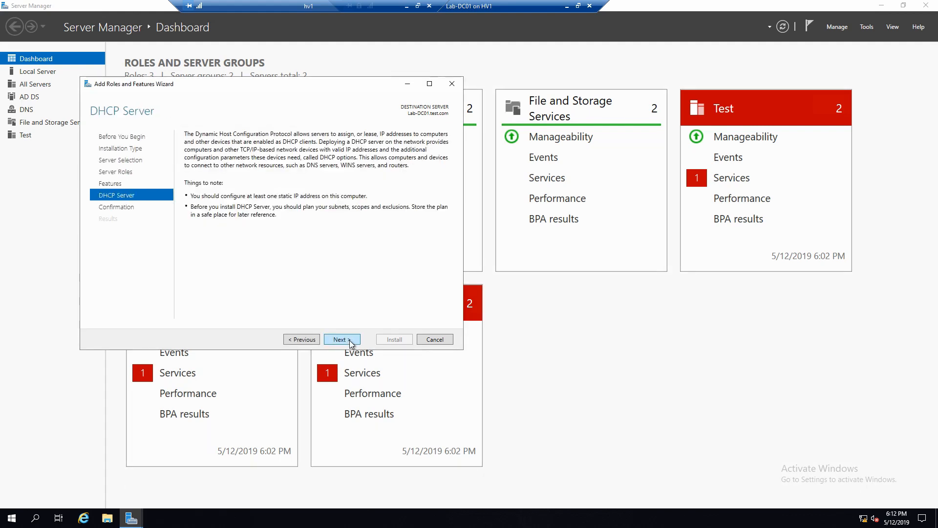
left_click(350, 341)
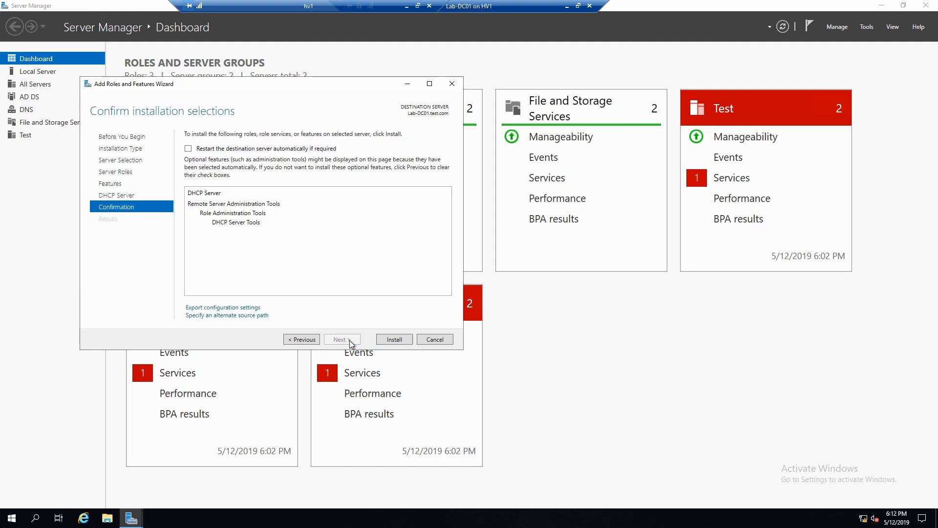
left_click(391, 340)
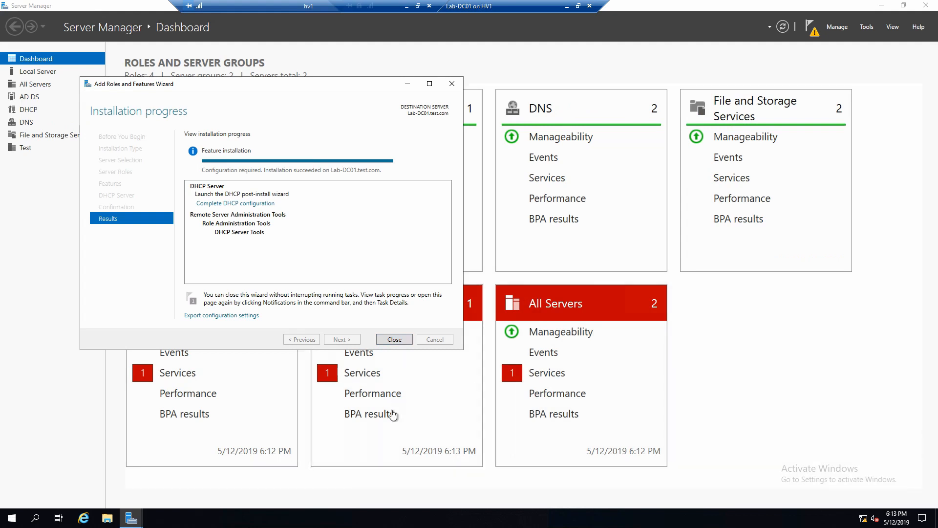
left_click(394, 340)
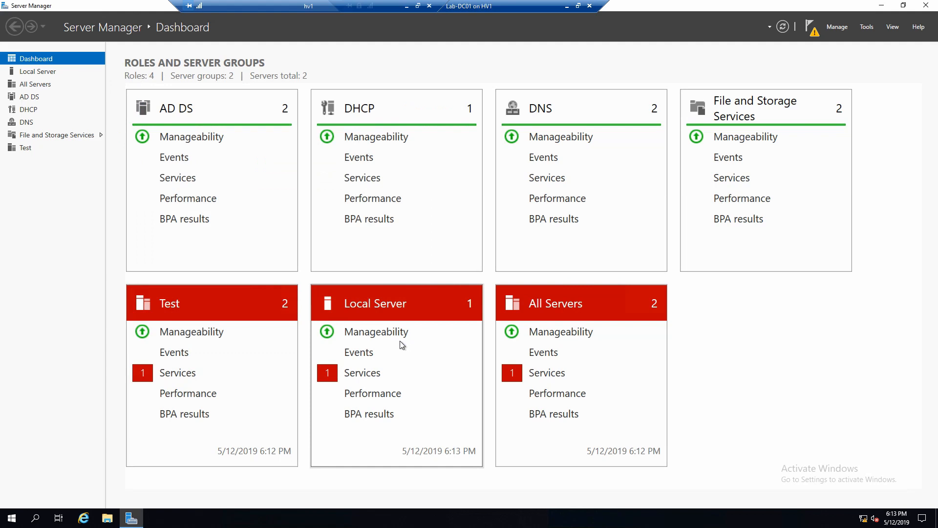
Complete DHCP post-install configuration: create the DHCP security groups and authorize the server in AD DS
left_click(813, 27)
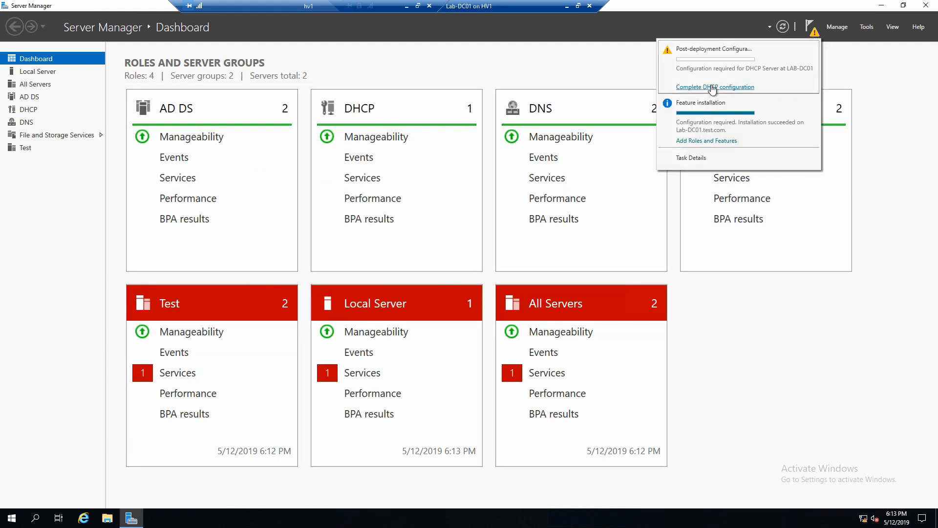
left_click(714, 87)
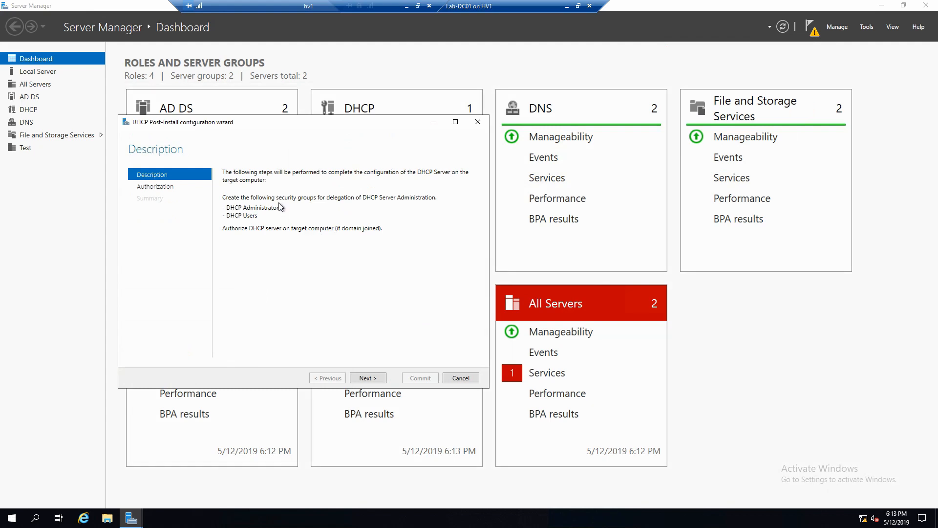
left_click(366, 378)
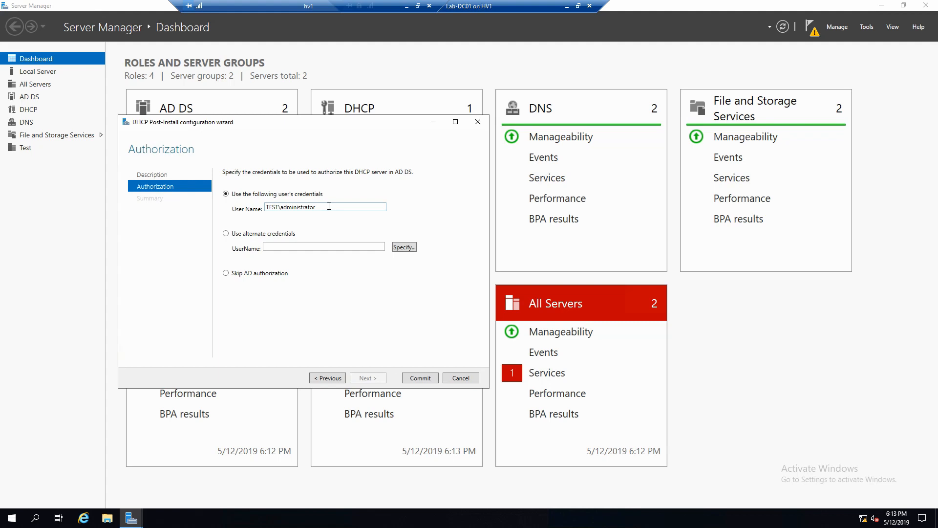
left_click(421, 378)
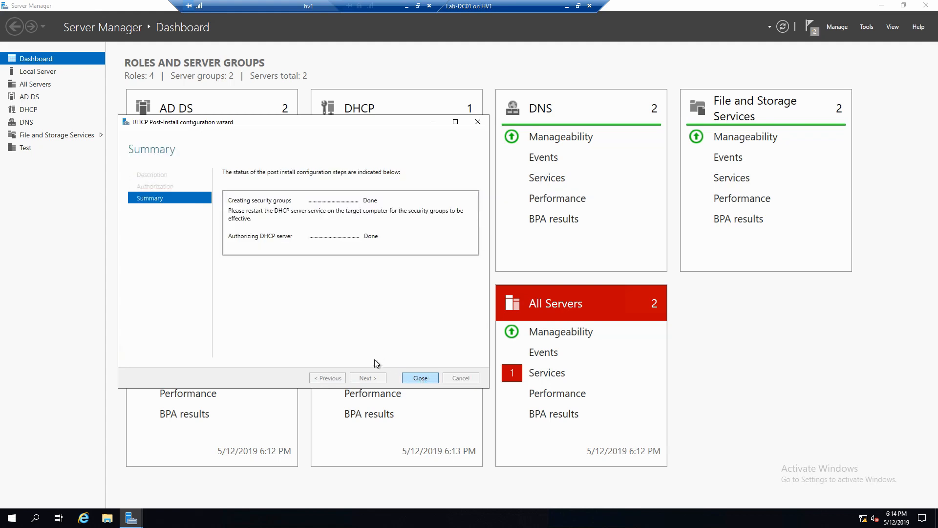
left_click(420, 379)
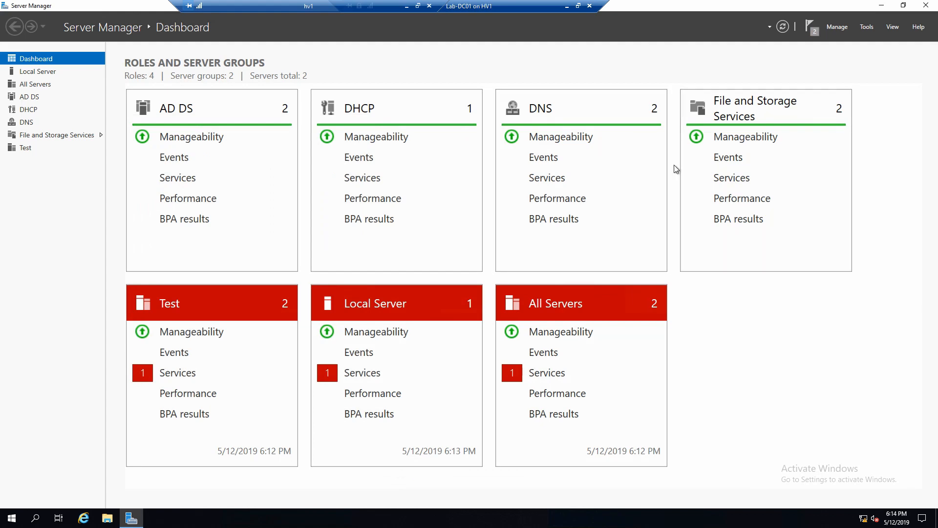
Launch the DHCP console from Tools, maximized with a widened tree pane
left_click(867, 27)
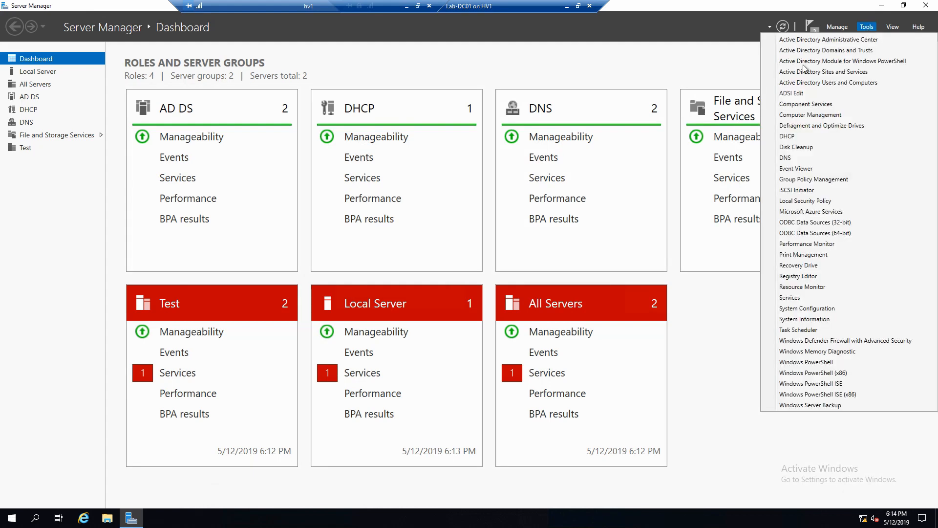
left_click(802, 135)
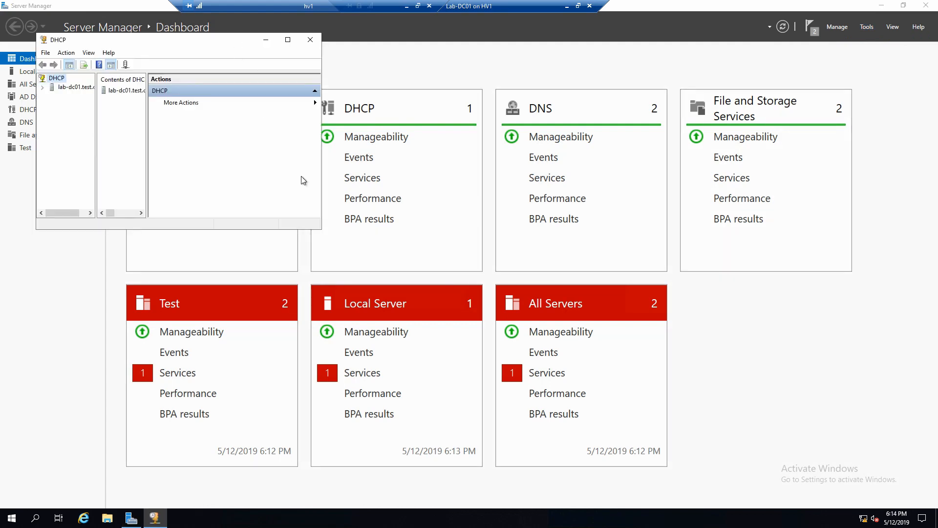
double_click(221, 39)
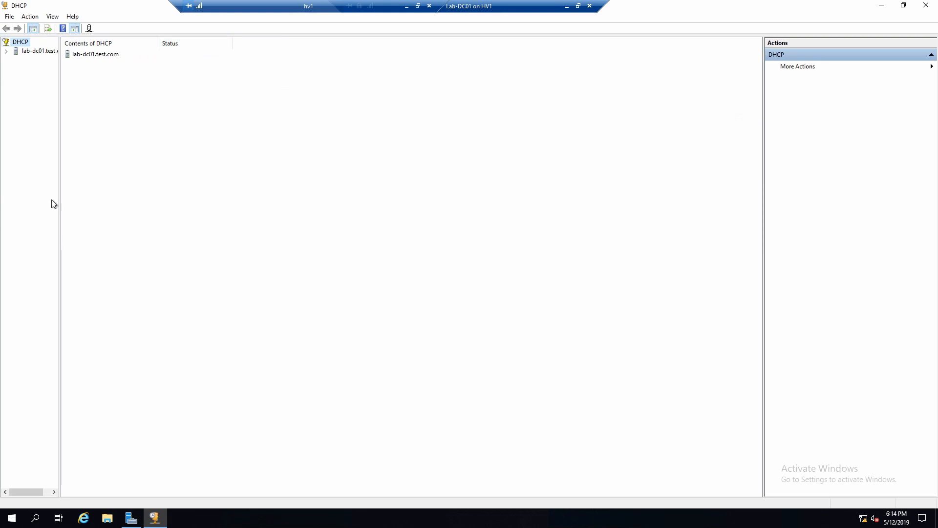
left_click_drag(58, 194, 171, 183)
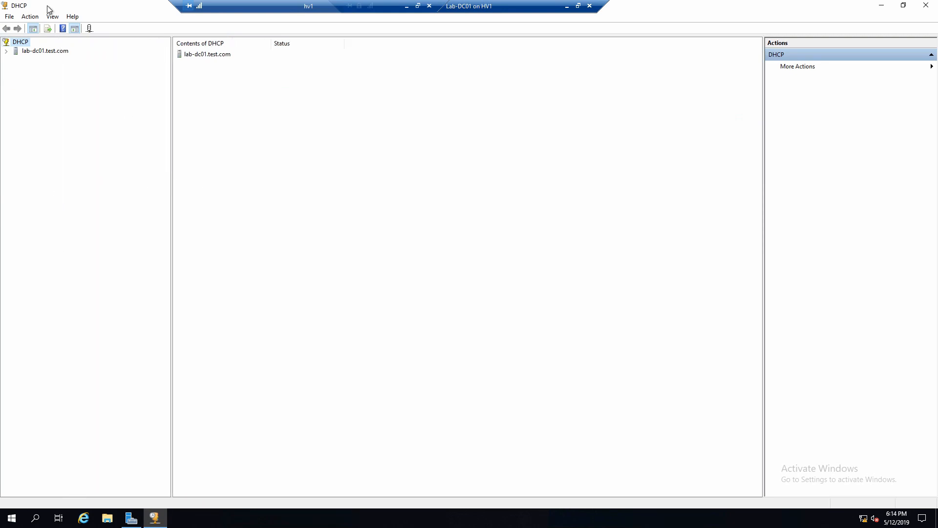
Expand the IPv4 node of lab-dc01.test.com and bring up its actions
left_click(53, 51)
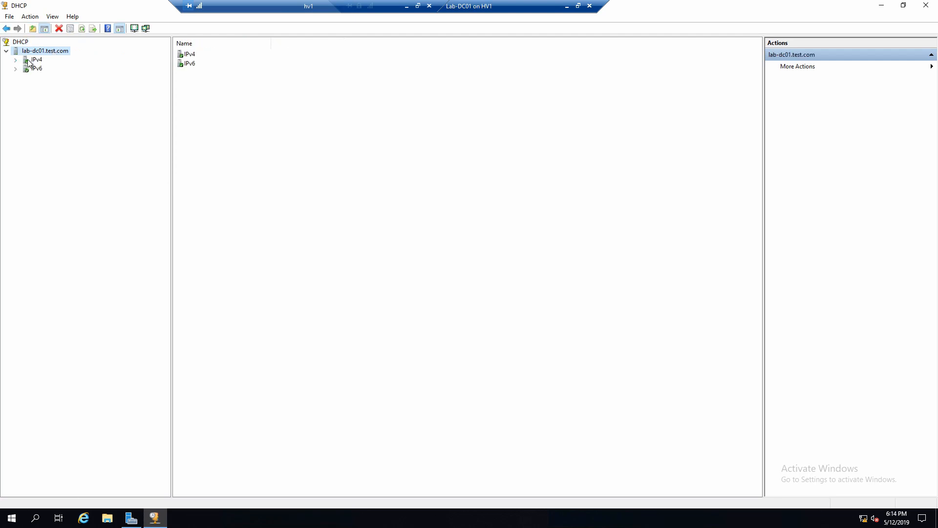
double_click(27, 60)
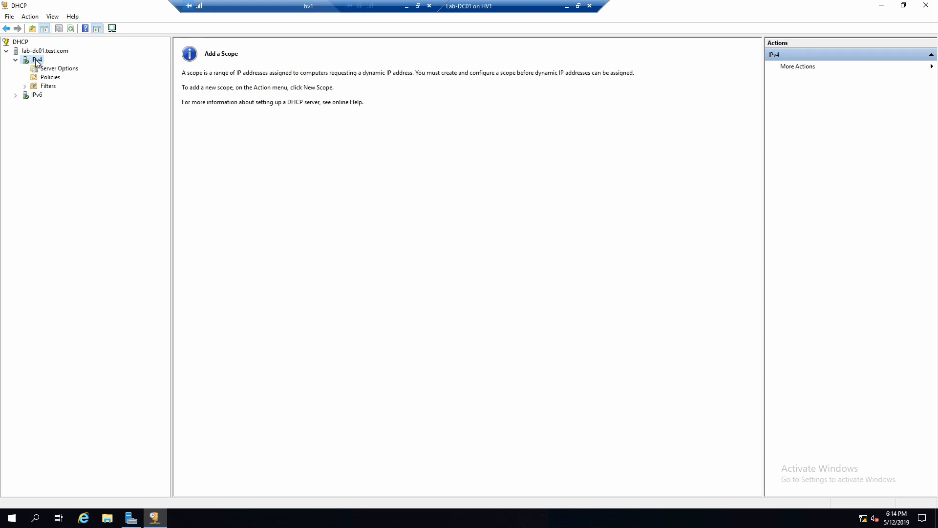
right_click(36, 61)
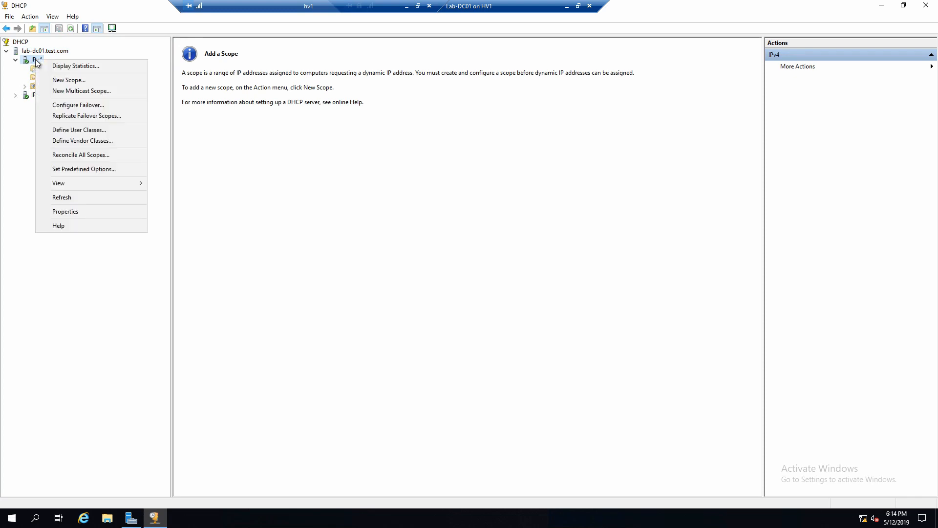
Start a new IPv4 scope in the New Scope Wizard and name it 192.168.20.X
left_click(78, 80)
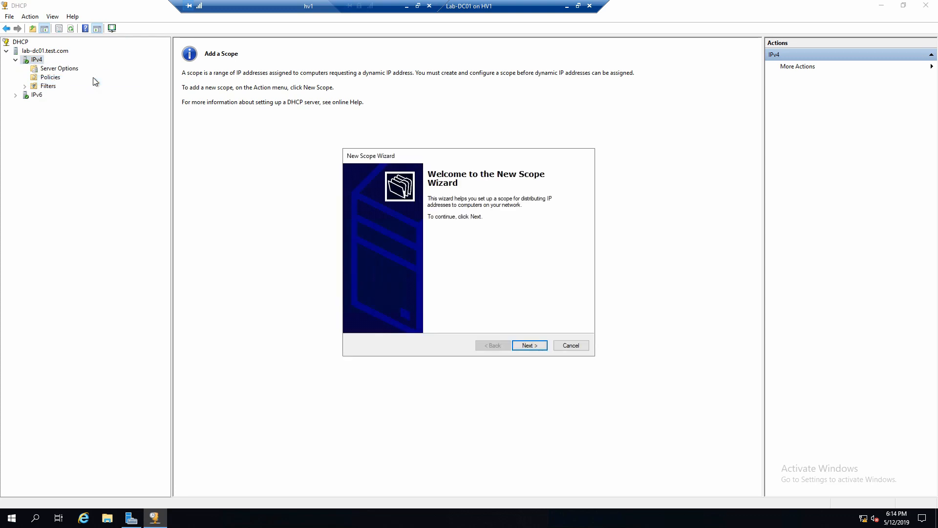
left_click_drag(416, 156, 135, 144)
left_click(304, 410)
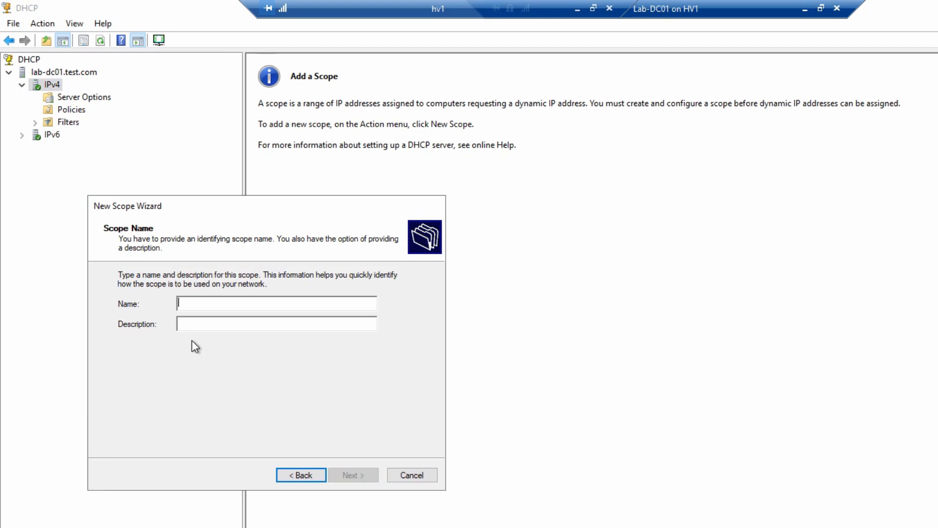
type("192.1")
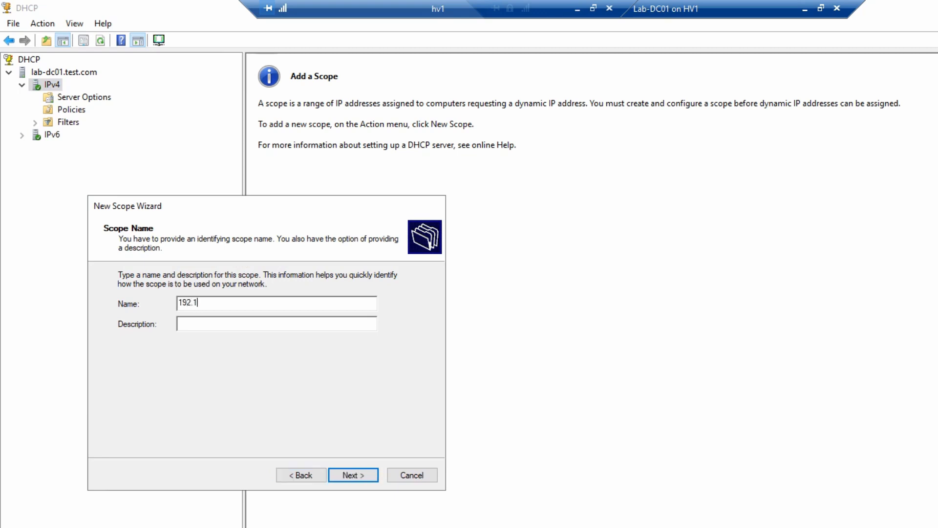
type("68.20.X")
left_click(353, 479)
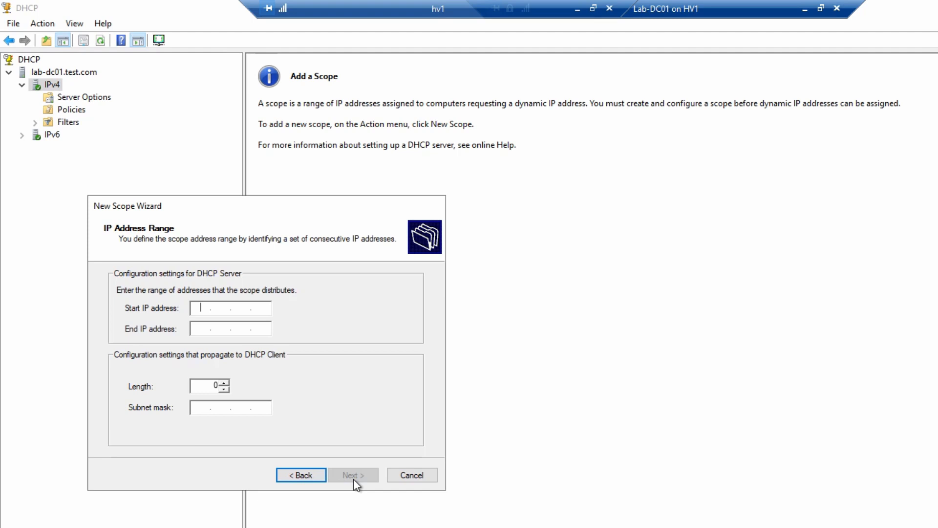
Set the scope range 192.168.20.50 to 192.168.20.70 with subnet mask 255.255.255.0
type("192 . 168 . 20 . 50")
key("Tab")
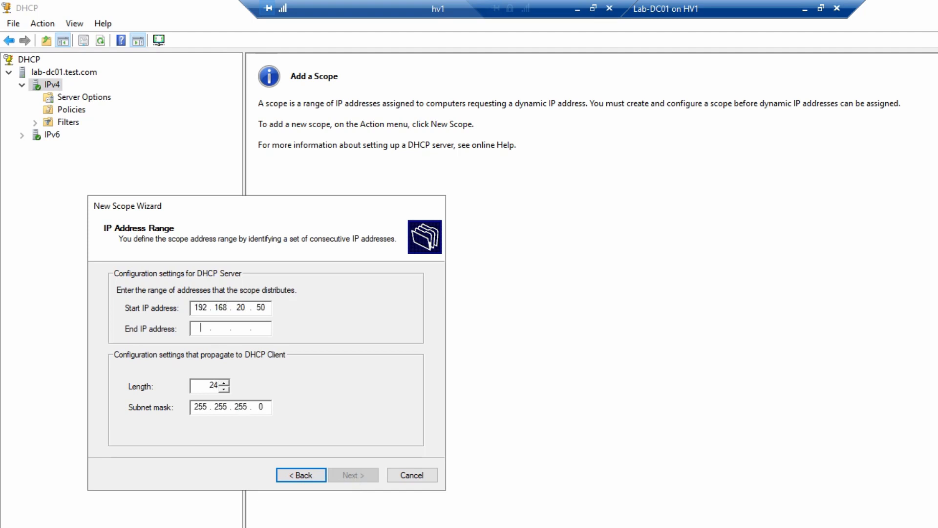
type("192 . 168 . ")
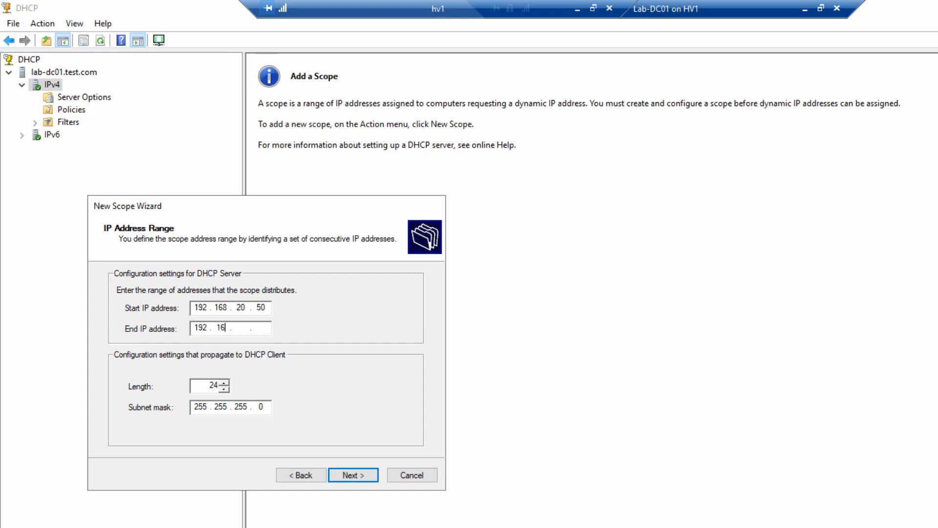
type("20 . 70")
left_click(350, 476)
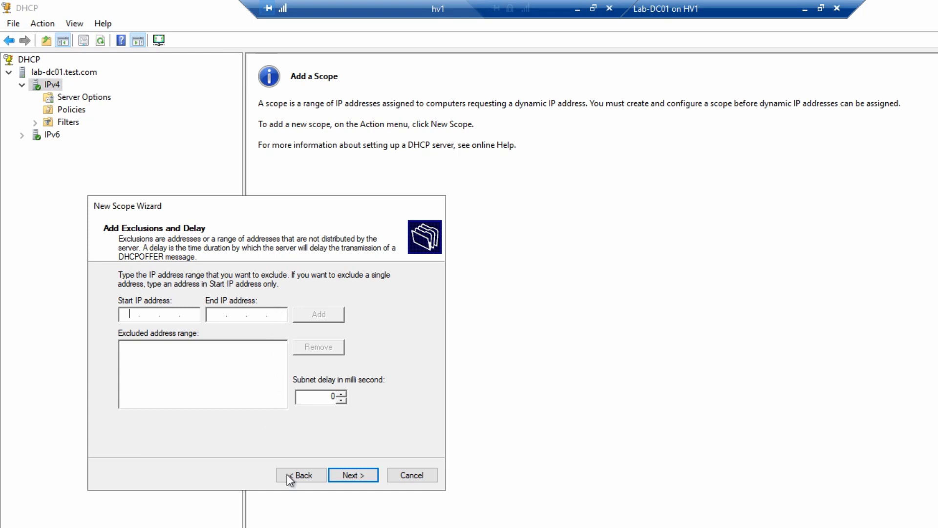
Skip exclusions and set the lease duration to 0 days, leaving 8 hours
left_click(360, 478)
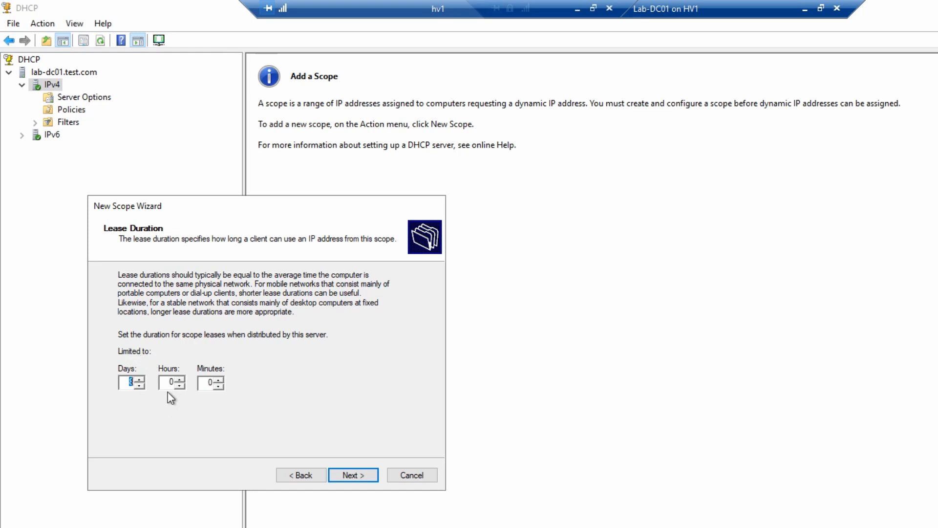
type("0")
key("Tab")
left_click(349, 477)
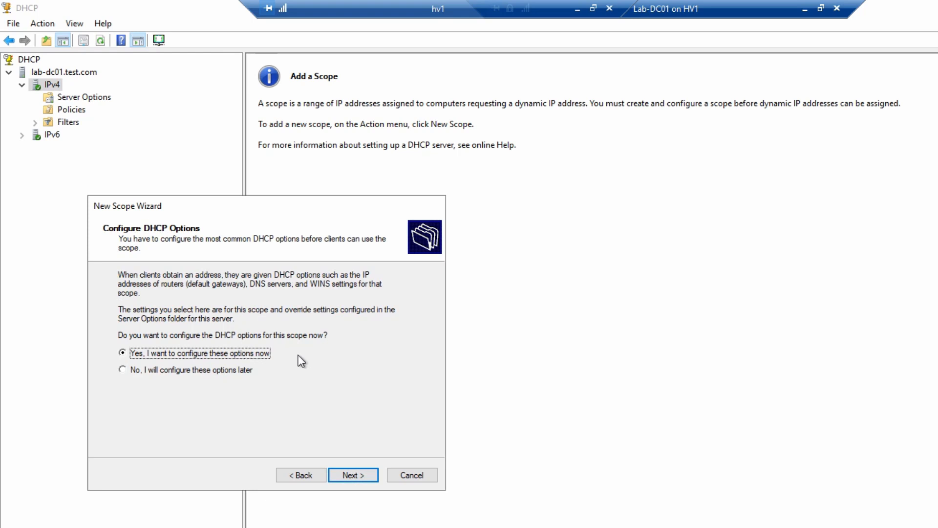
Add 192.168.20.254 as the scope's router (default gateway)
left_click(357, 481)
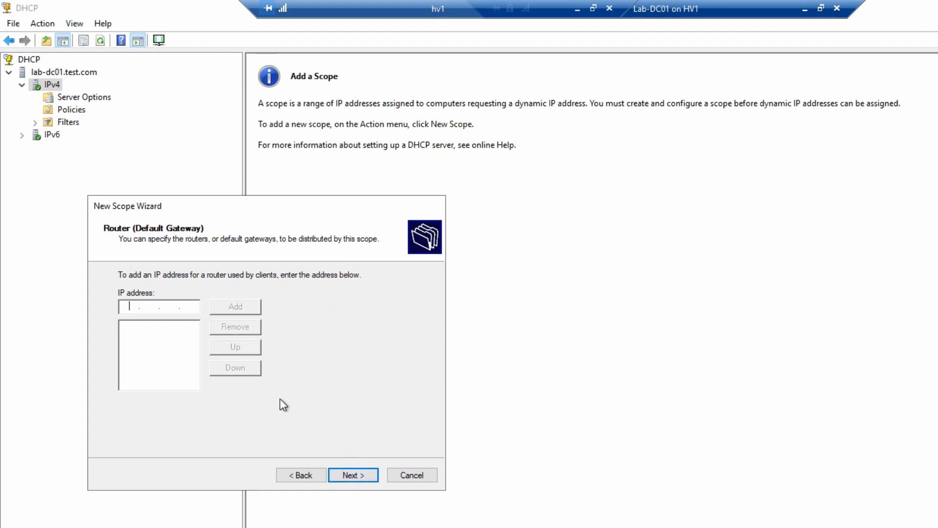
type("192.168.20.254")
left_click(248, 306)
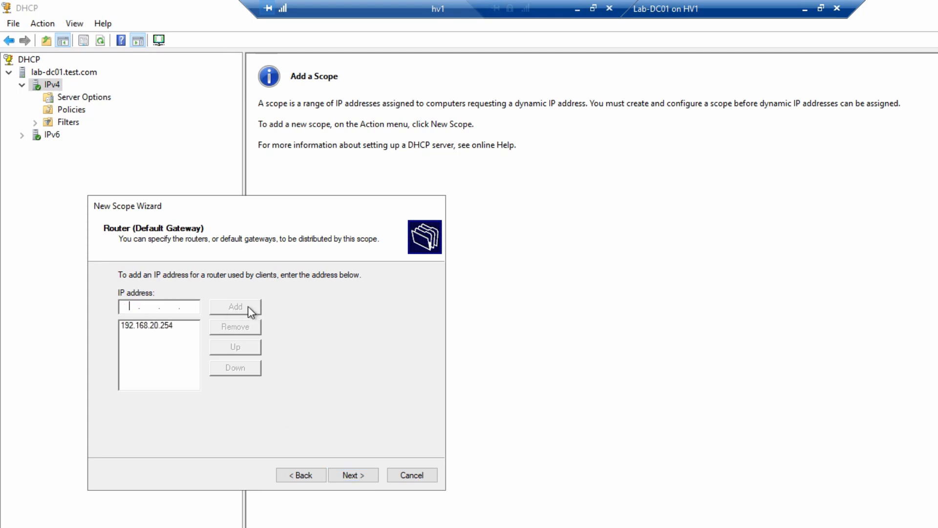
Accept domain test.com with its two DNS servers, skip WINS, and activate the scope
left_click(362, 474)
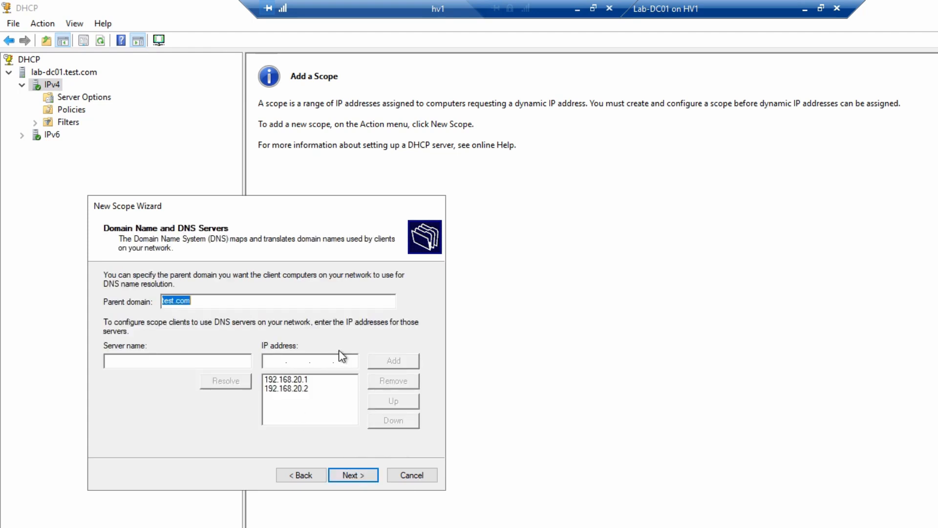
left_click(352, 475)
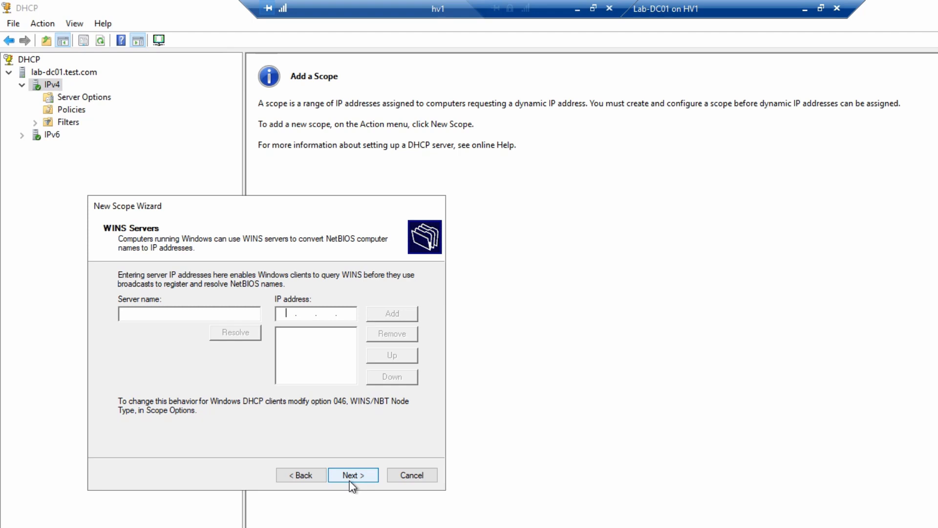
left_click(350, 482)
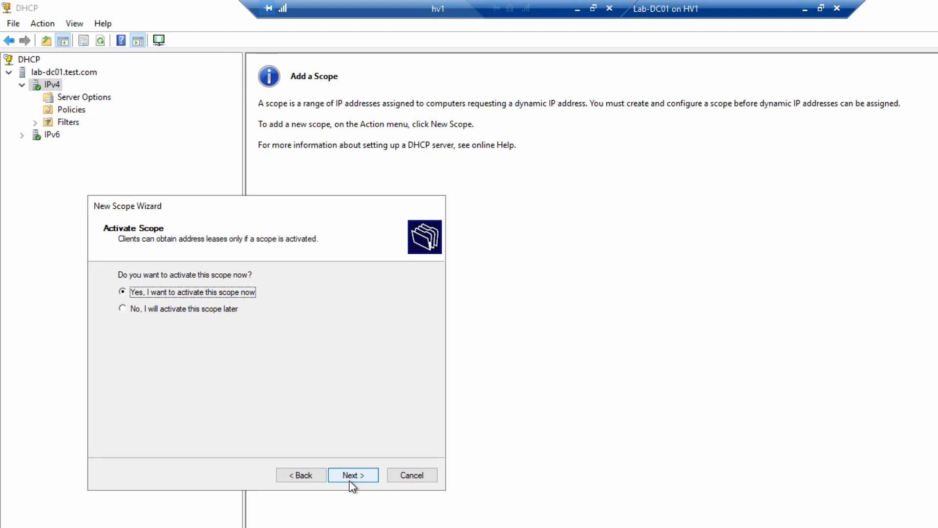
left_click(350, 481)
left_click(350, 482)
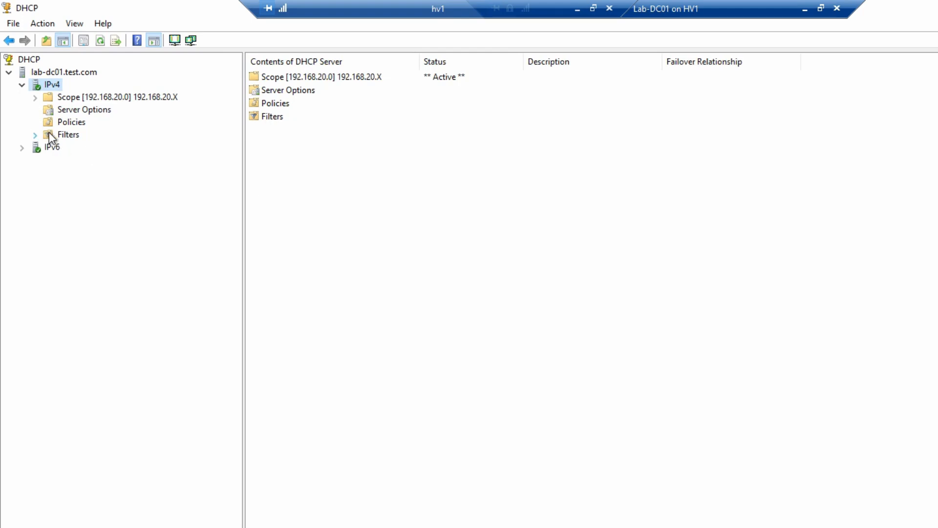
Expand the 192.168.20.0 scope and review its Address Pool, Address Leases and Scope Options
double_click(110, 96)
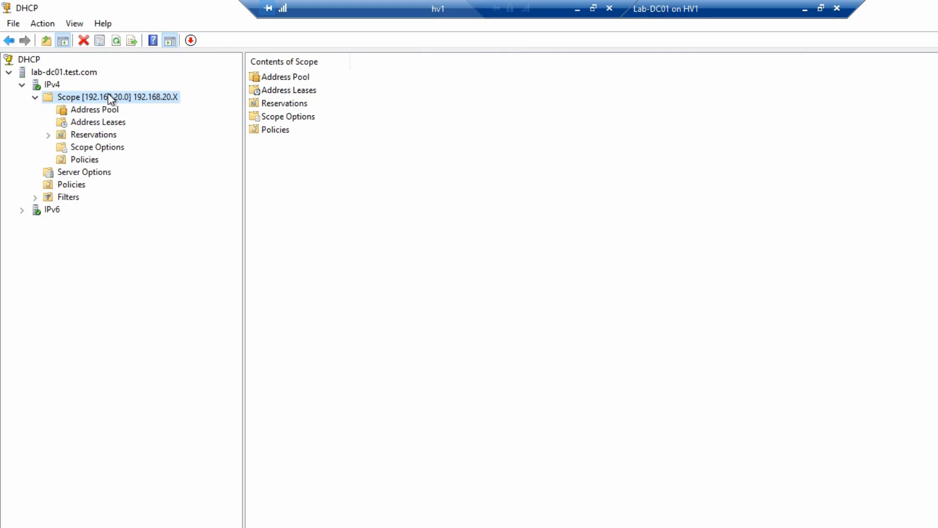
left_click(97, 111)
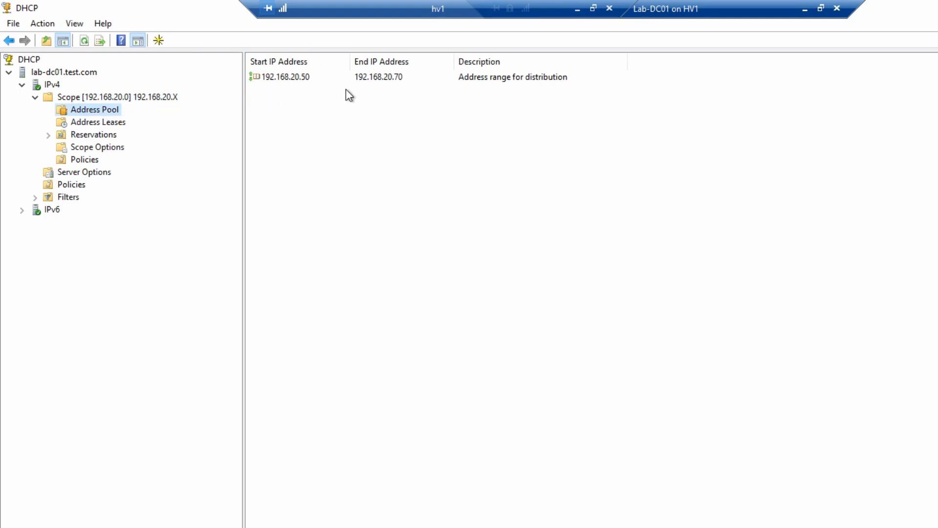
left_click(115, 125)
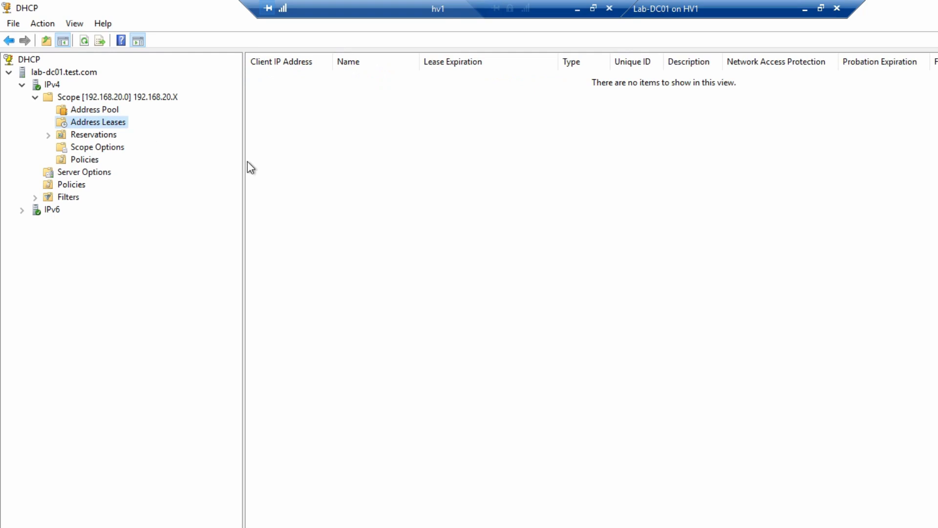
left_click(86, 147)
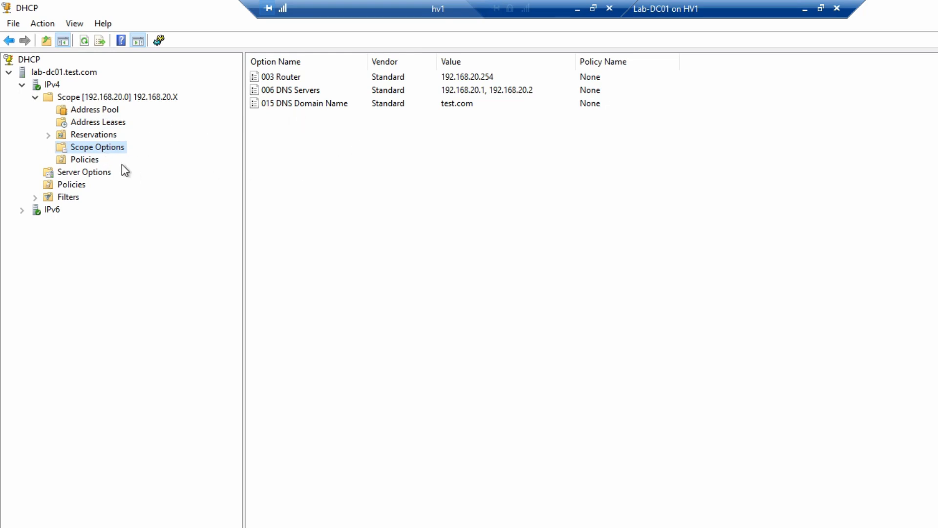
Review the DNS and Advanced tabs of the scope's Properties, then close without changes
left_click(103, 97)
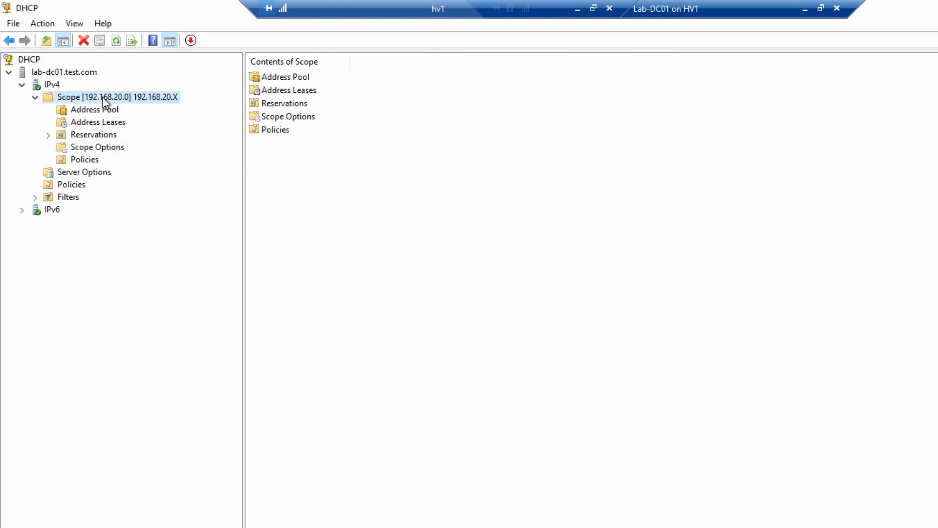
right_click(101, 96)
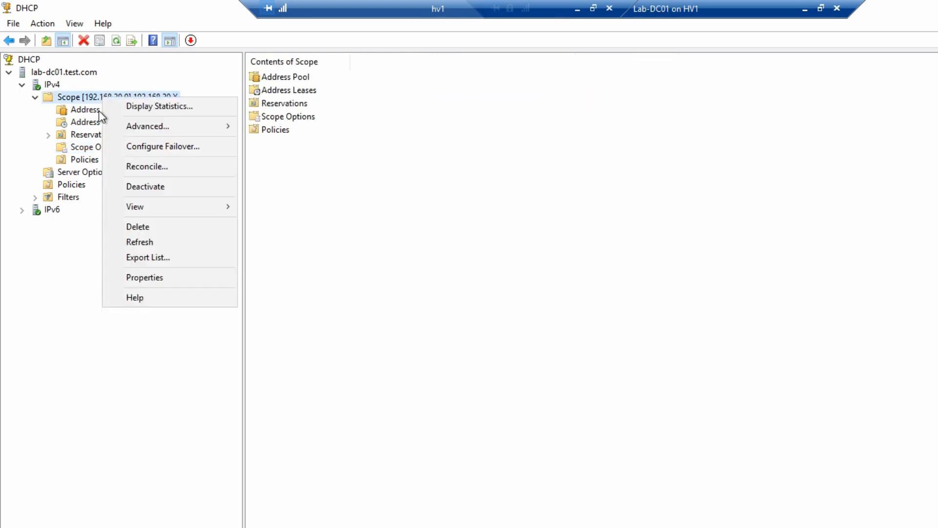
left_click(205, 277)
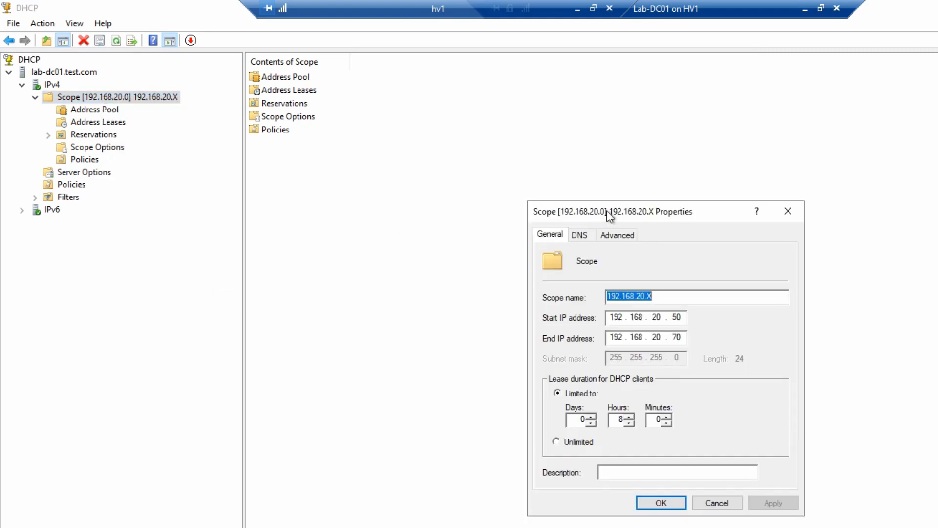
left_click_drag(607, 211, 360, 208)
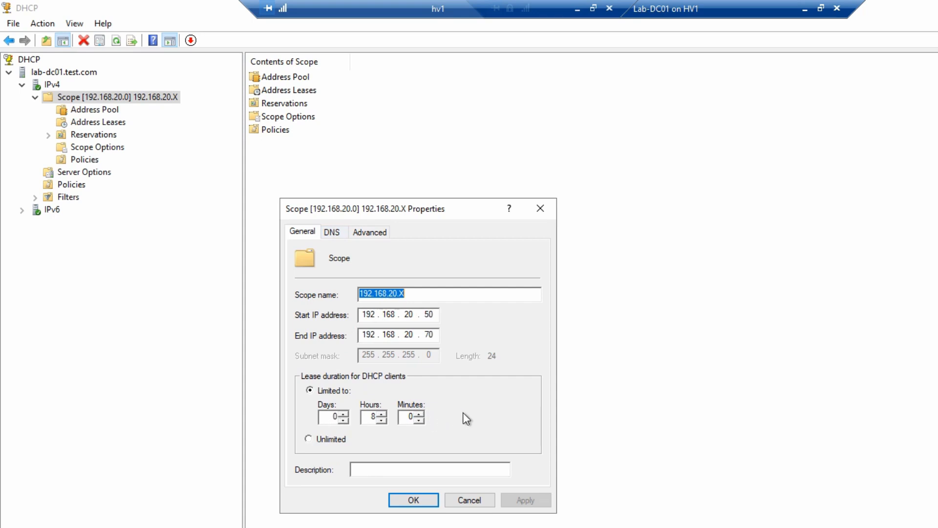
left_click(331, 234)
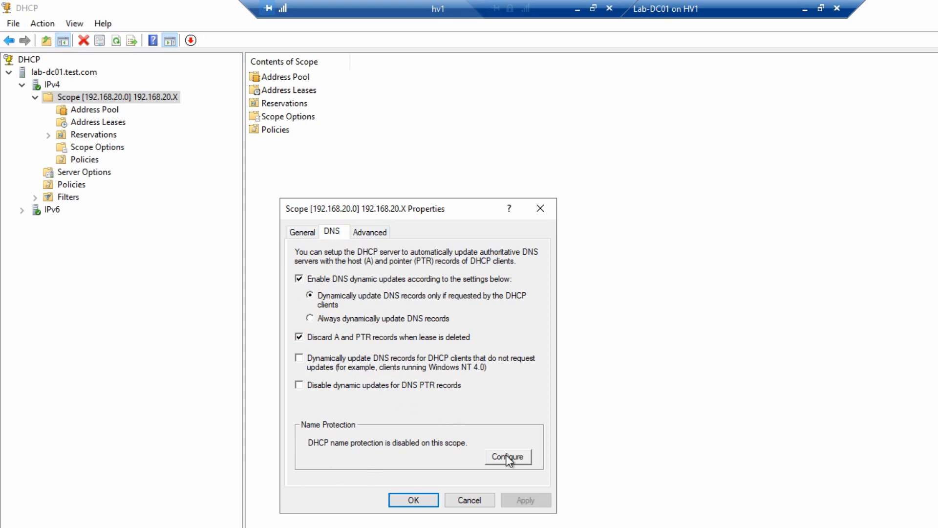
left_click(367, 231)
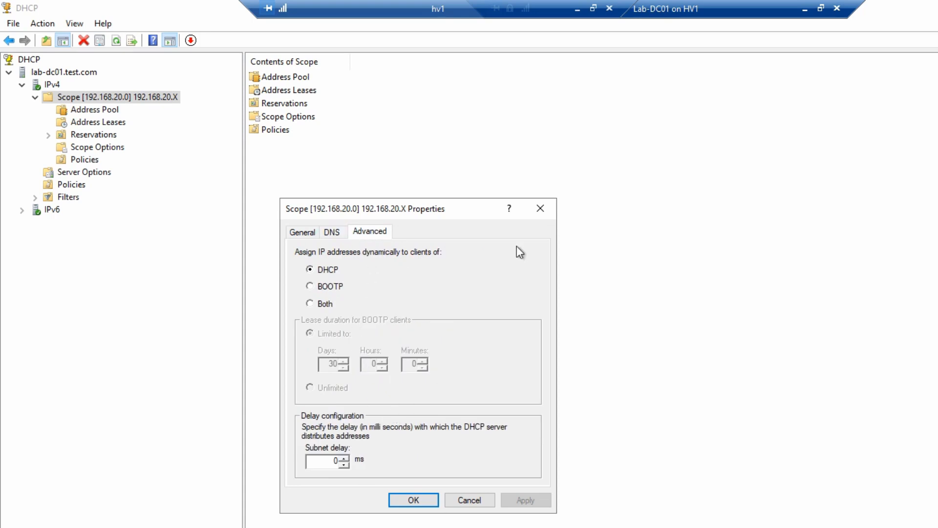
left_click(539, 208)
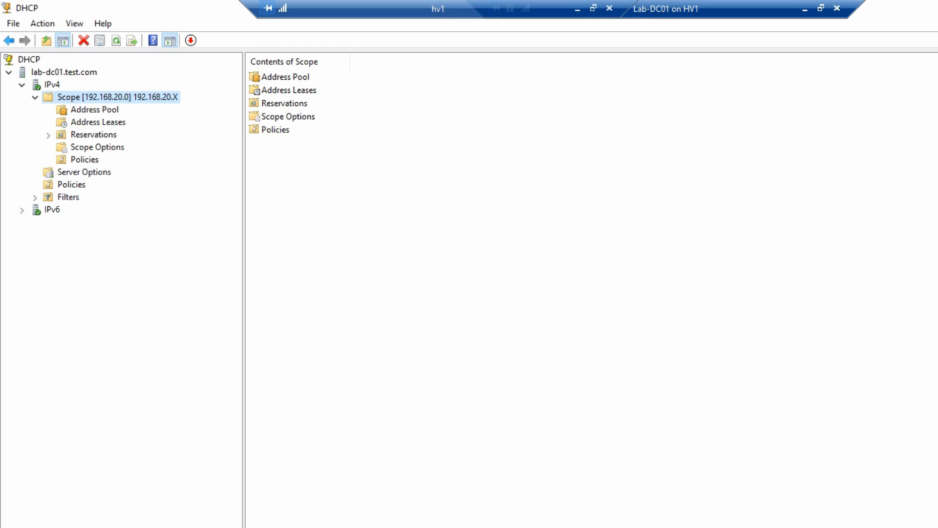
Launch Active Directory Users and Computers from Windows Administrative Tools and reposition its window
key("super")
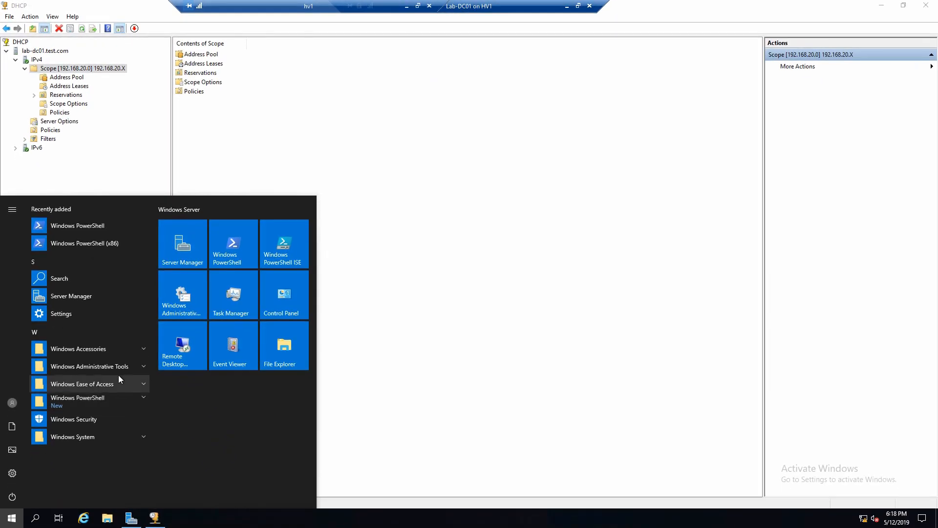
left_click(112, 366)
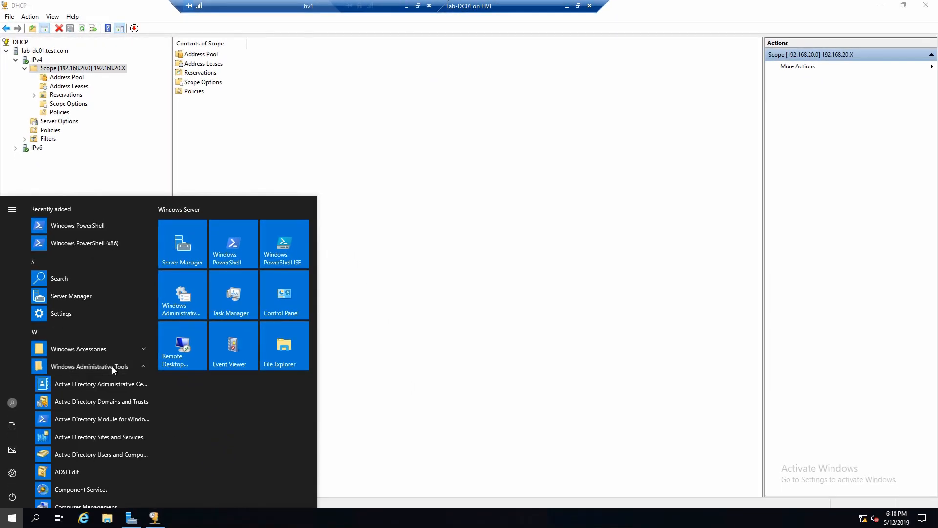
left_click(69, 454)
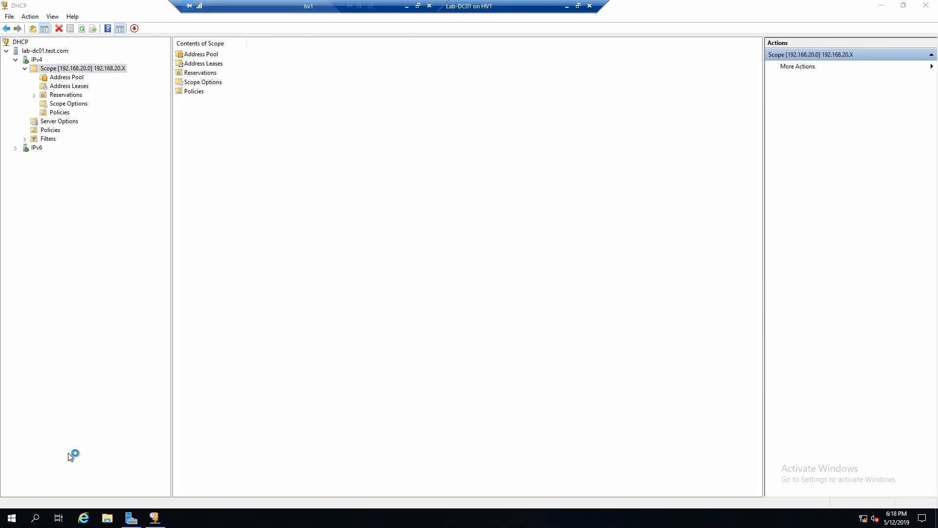
left_click_drag(204, 54, 448, 141)
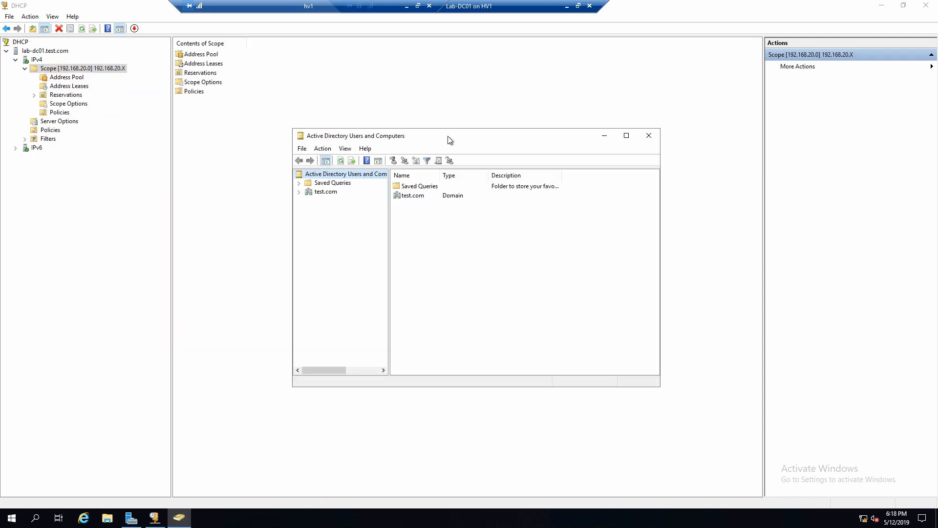
left_click_drag(315, 140, 111, 141)
Expand test.com and start creating a new user in the Users container
double_click(122, 193)
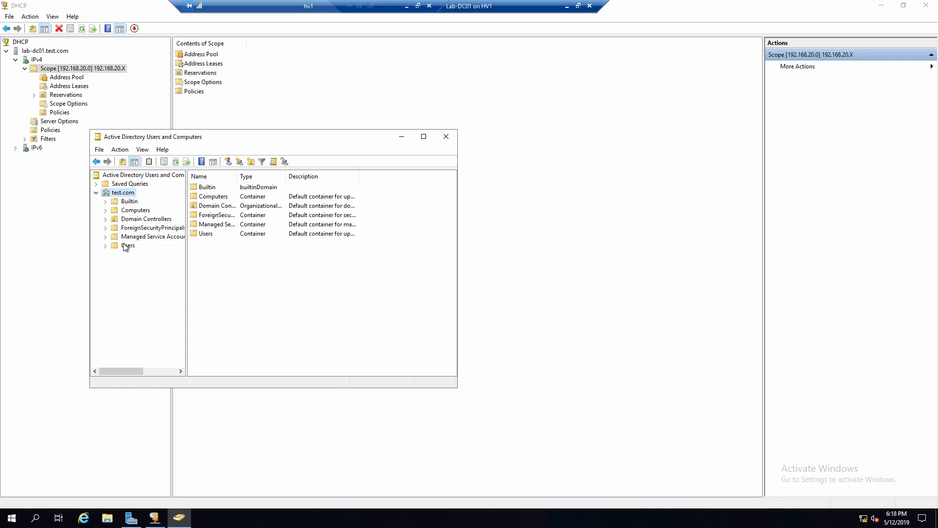
left_click(129, 245)
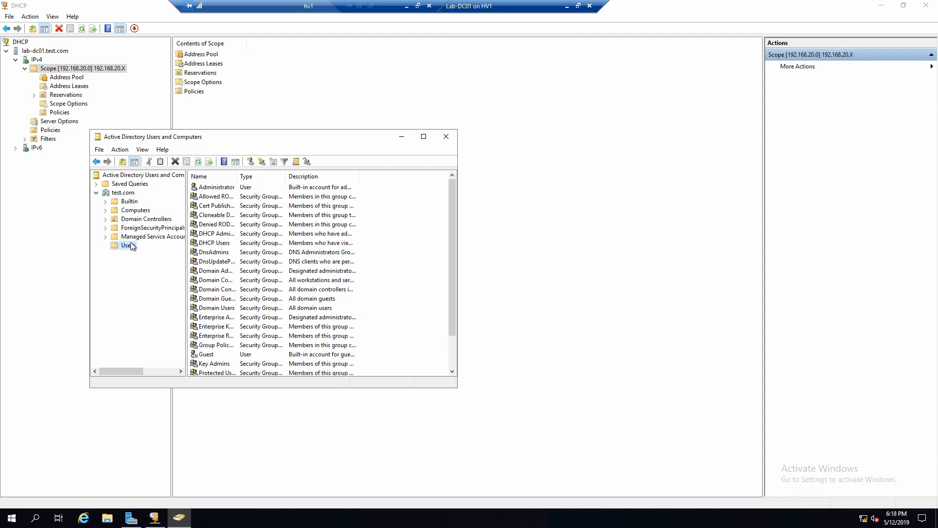
right_click(129, 245)
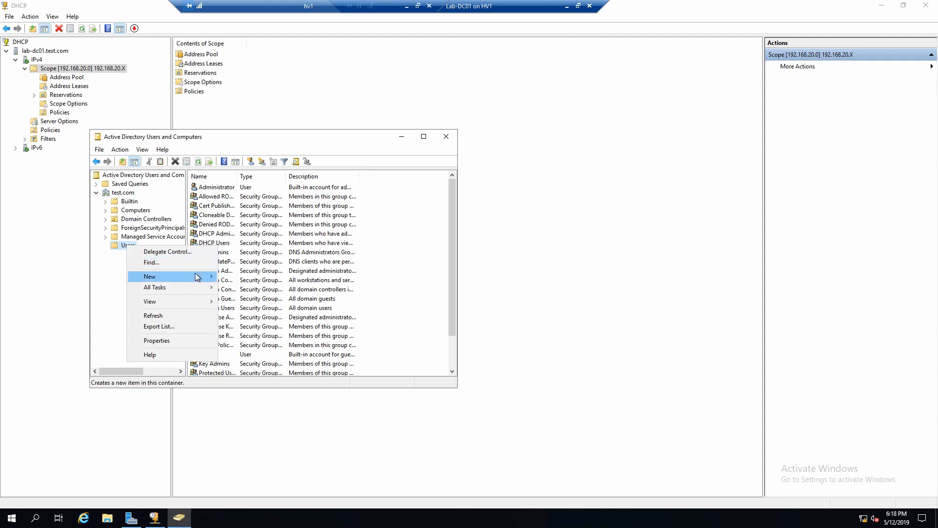
mouse_move(195, 274)
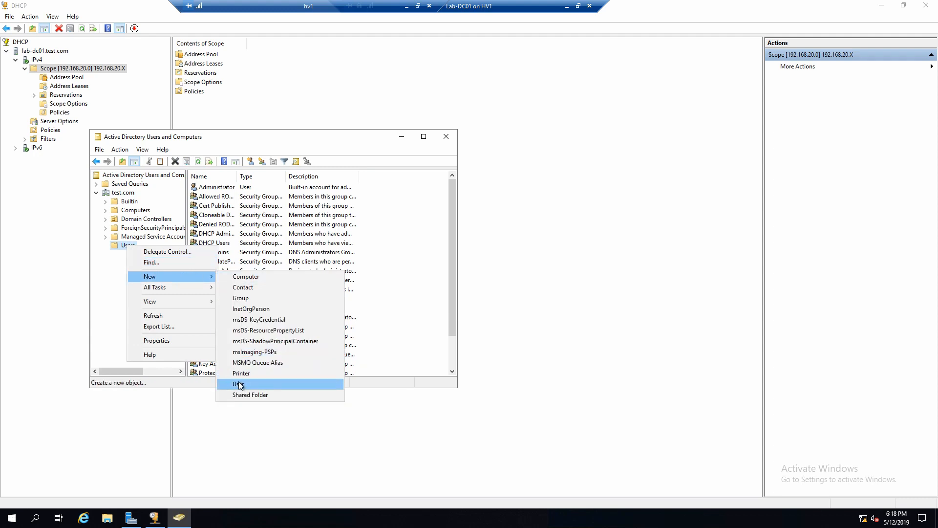
left_click(238, 382)
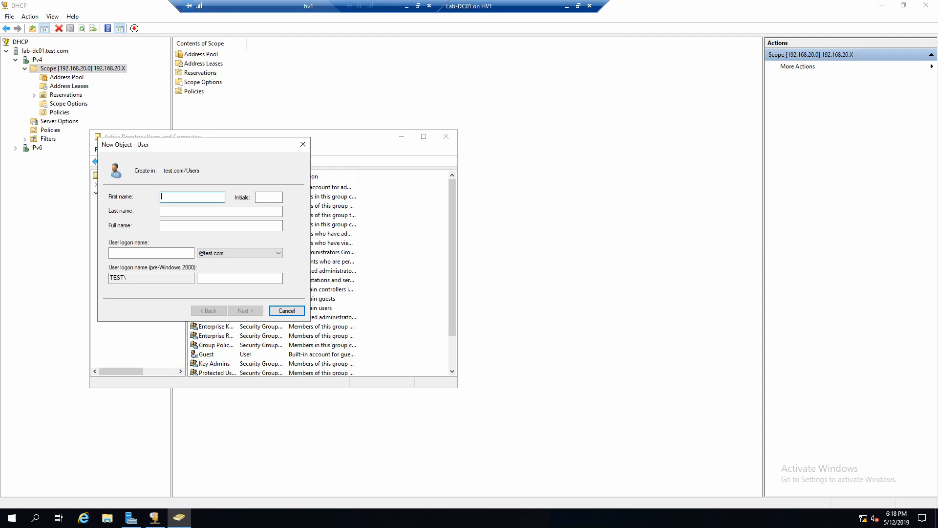
Enter DNSUpdate as both the first name and the user logon name
type("DNSUpdate")
key("Tab")
key("Tab")
key("Tab")
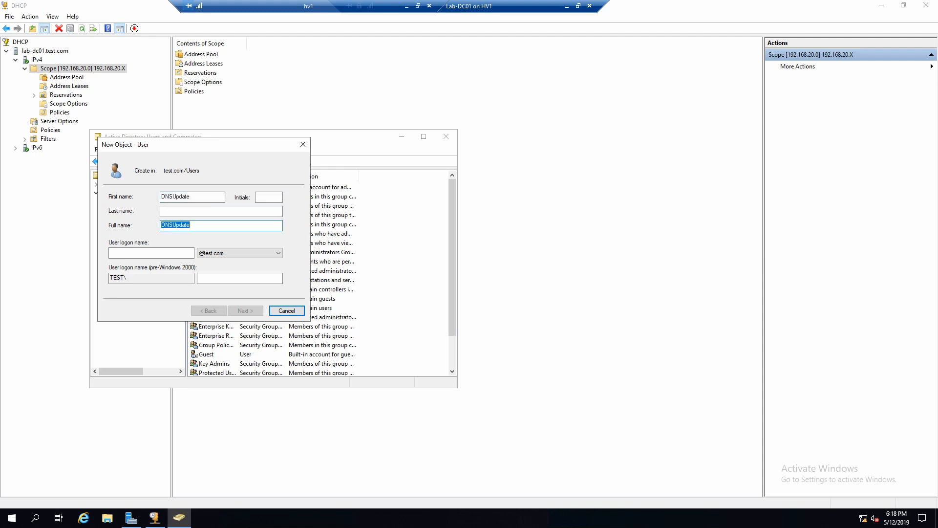
key("Tab")
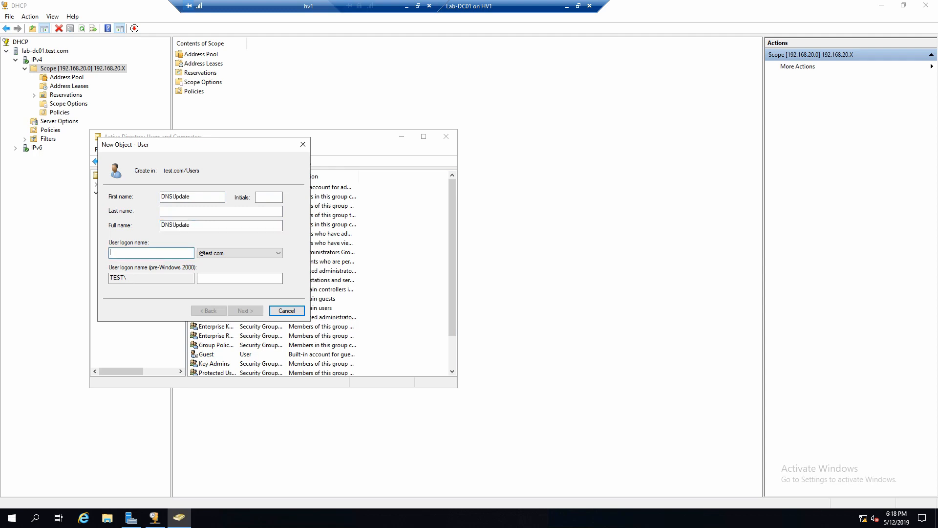
type("DNS")
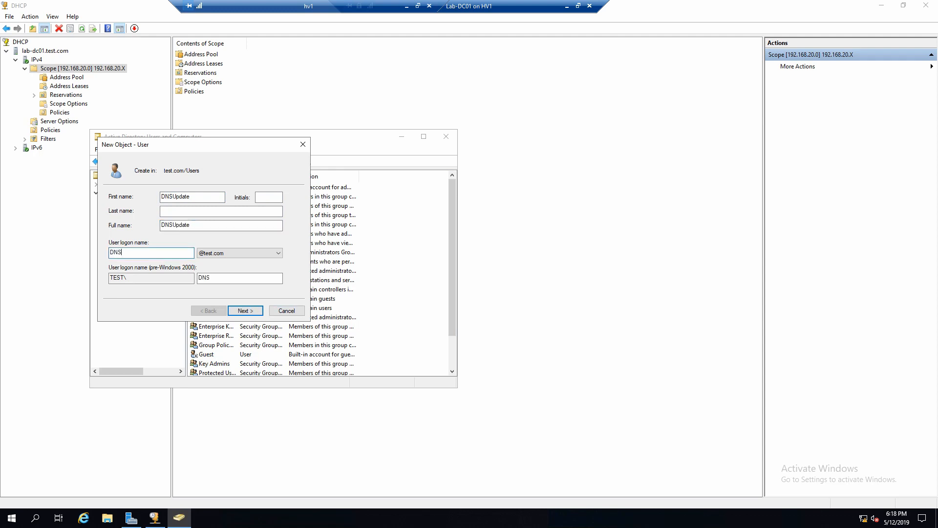
type("Update")
left_click(245, 311)
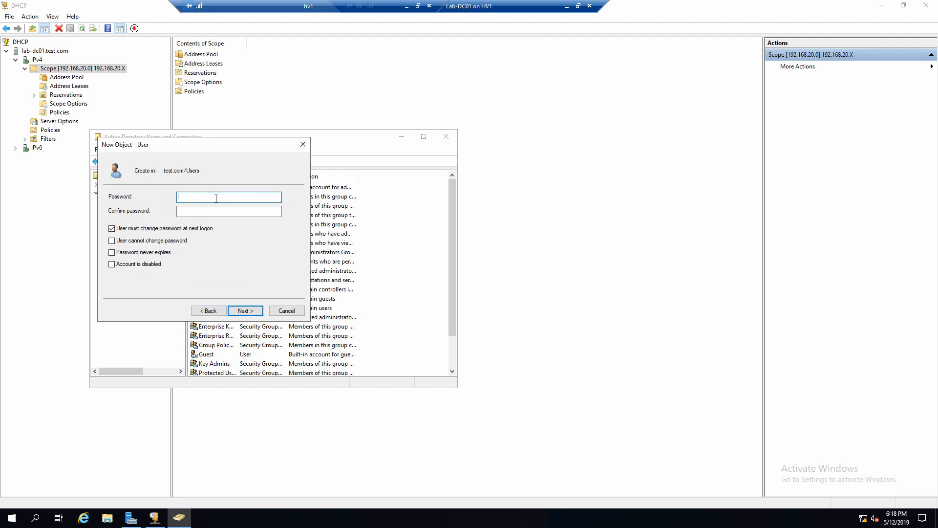
Enter and confirm the new user's password
type("•••••")
key("BackSpace")
key("BackSpace")
key("BackSpace")
key("BackSpace")
key("BackSpace")
type("•••••••••")
key("Tab")
type("•")
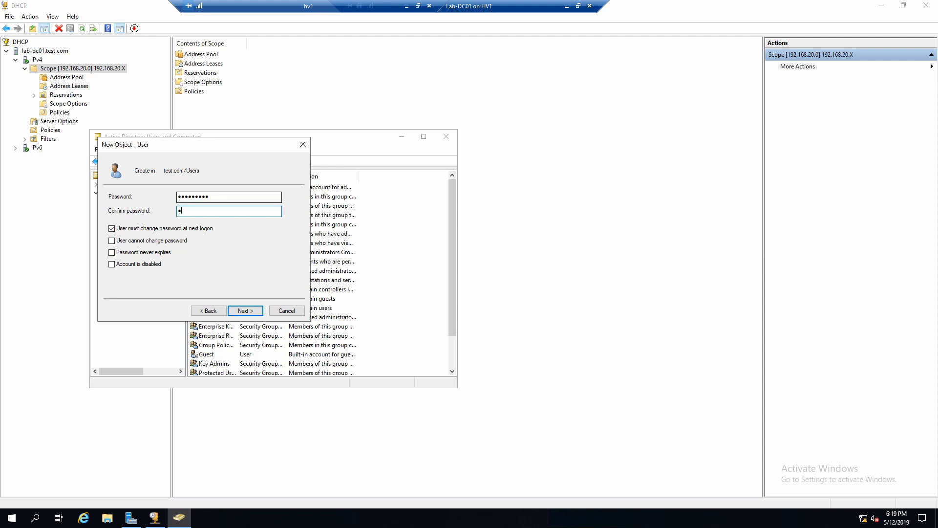
type("•••••••")
Untick must-change, tick never-expires and cannot-change, finish creating DNSUpdate, and close the console
left_click(126, 229)
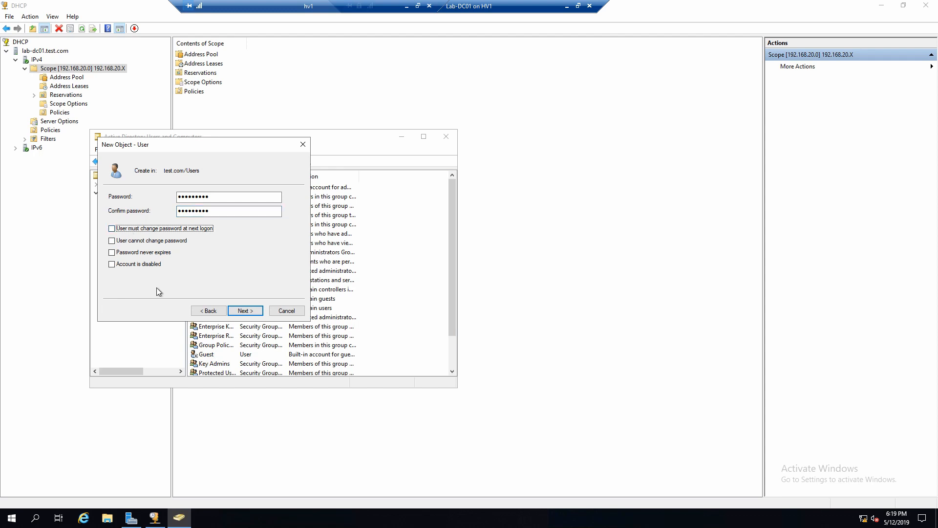
left_click(139, 252)
left_click(160, 241)
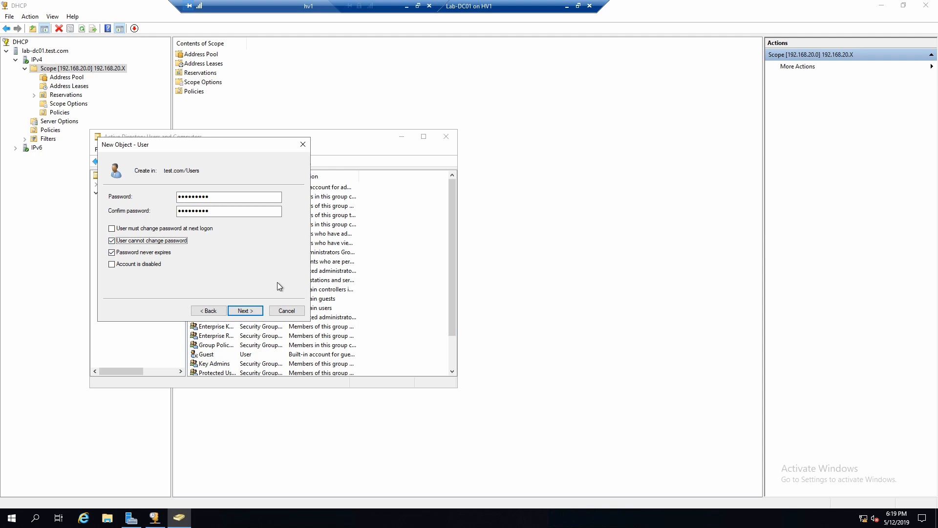
left_click(251, 314)
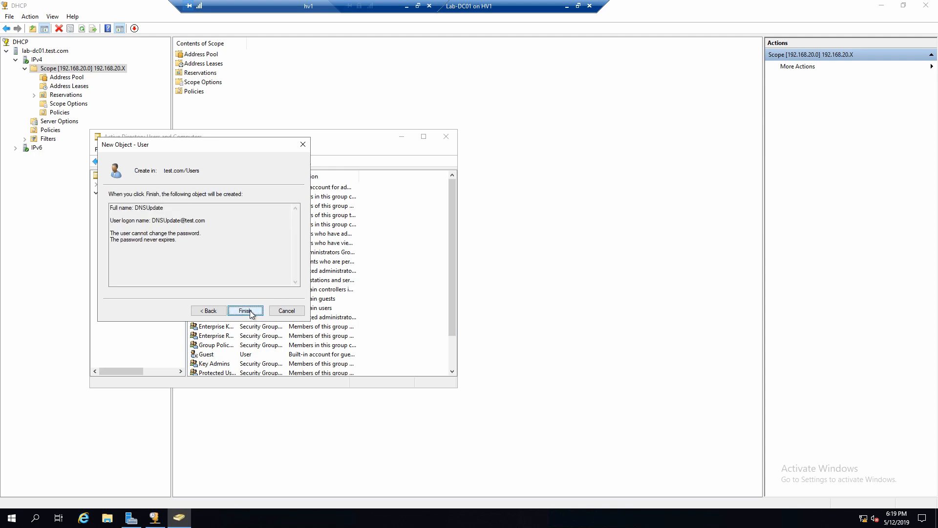
left_click(245, 311)
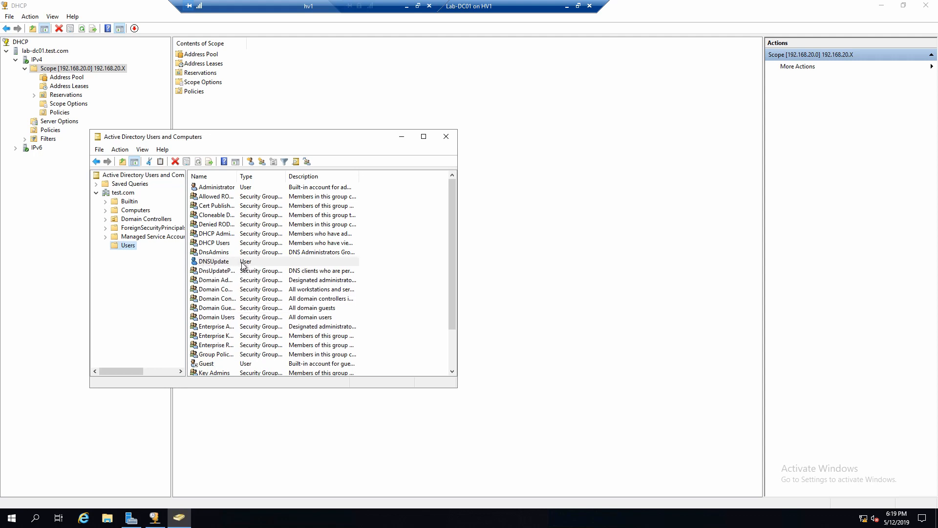
left_click(446, 137)
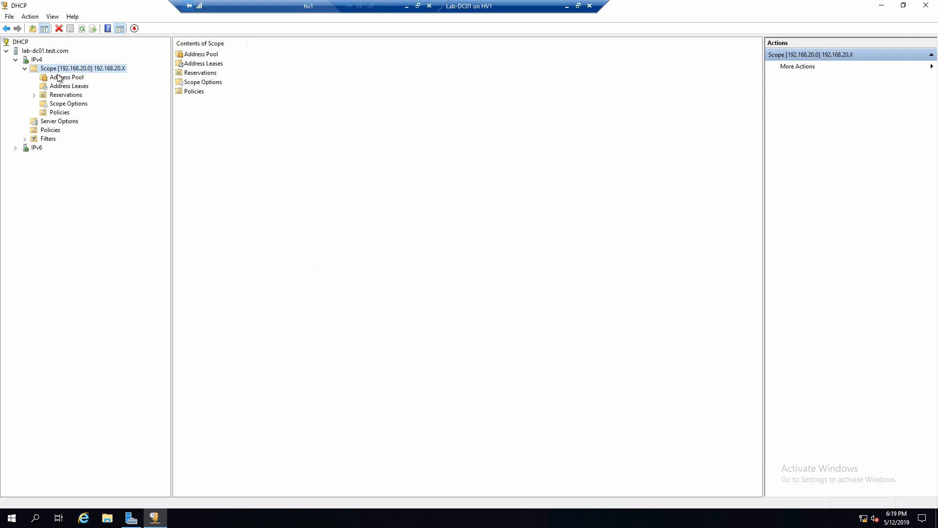
Open the DNS dynamic update credentials from the IPv4 server's Advanced properties
left_click(38, 61)
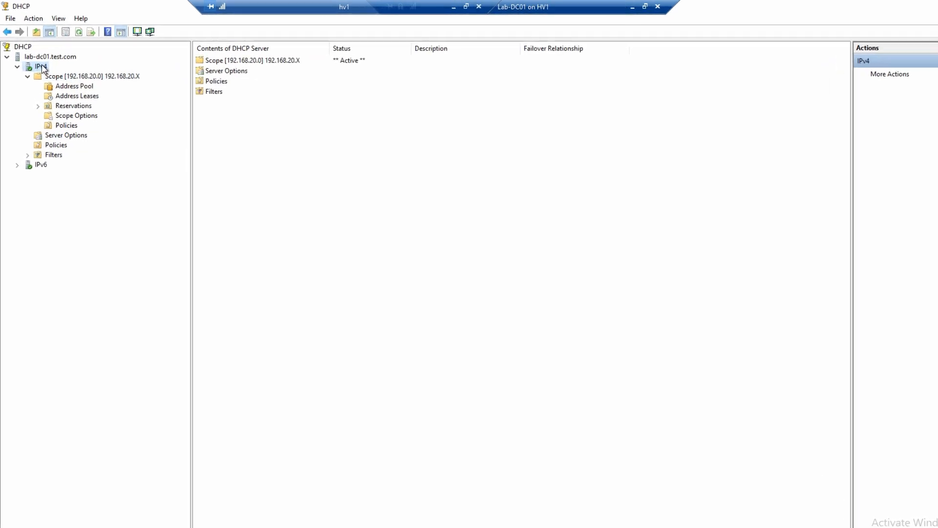
right_click(41, 67)
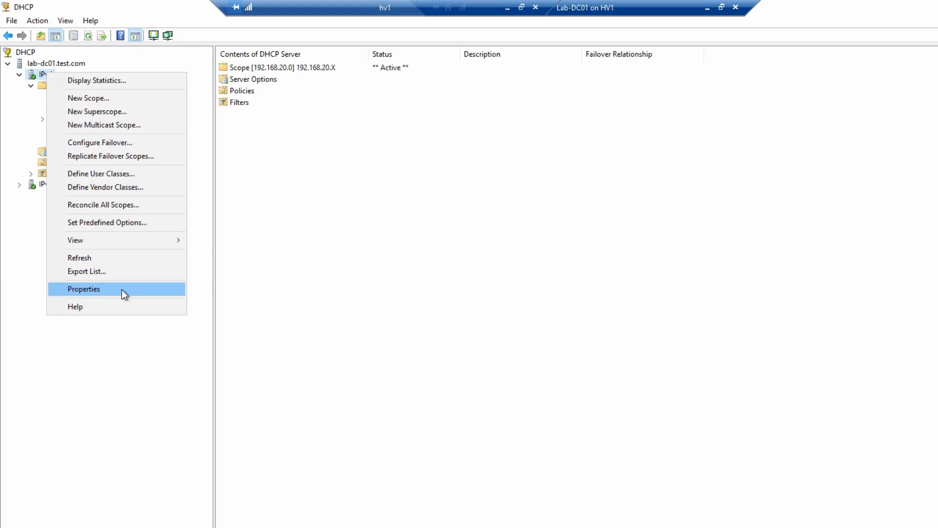
left_click(122, 289)
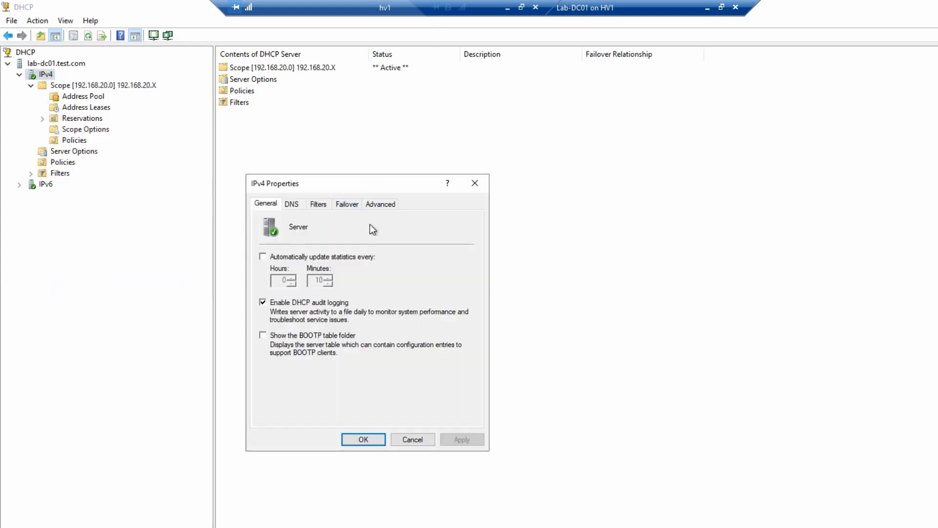
left_click(378, 206)
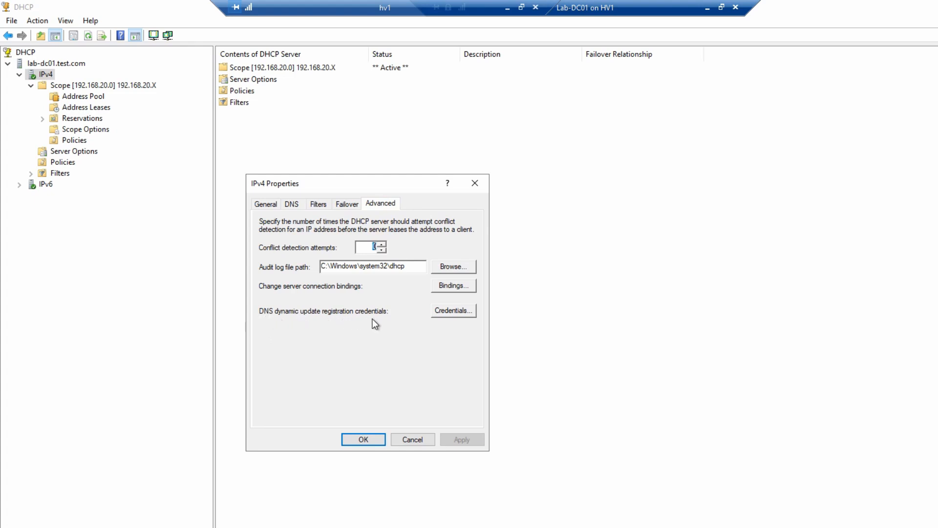
left_click(440, 310)
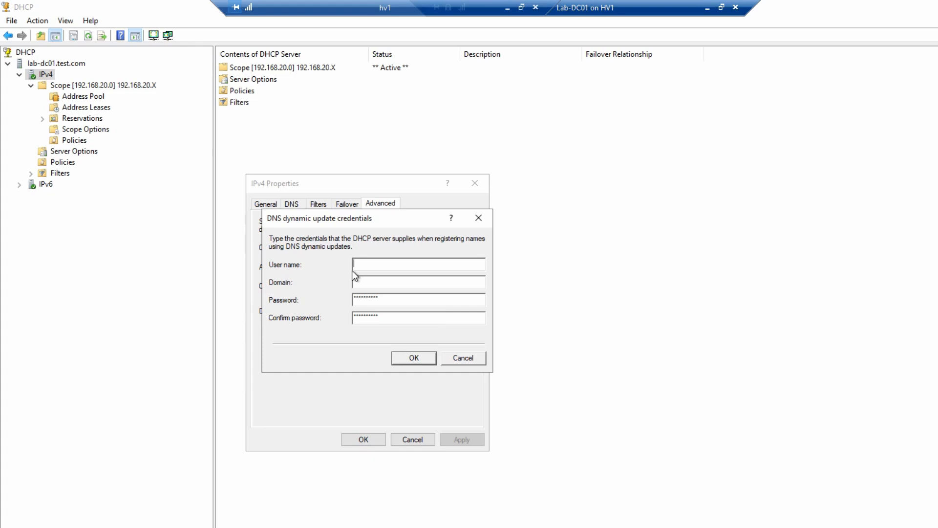
Enter user DNSUpdate, domain TEST and its password, then confirm both dialogs
type("DNSU")
type("pdate")
type("P")
key("BackSpace")
type("TEST")
type("********")
type("*")
key("Tab")
type("*********")
left_click(423, 358)
left_click(357, 442)
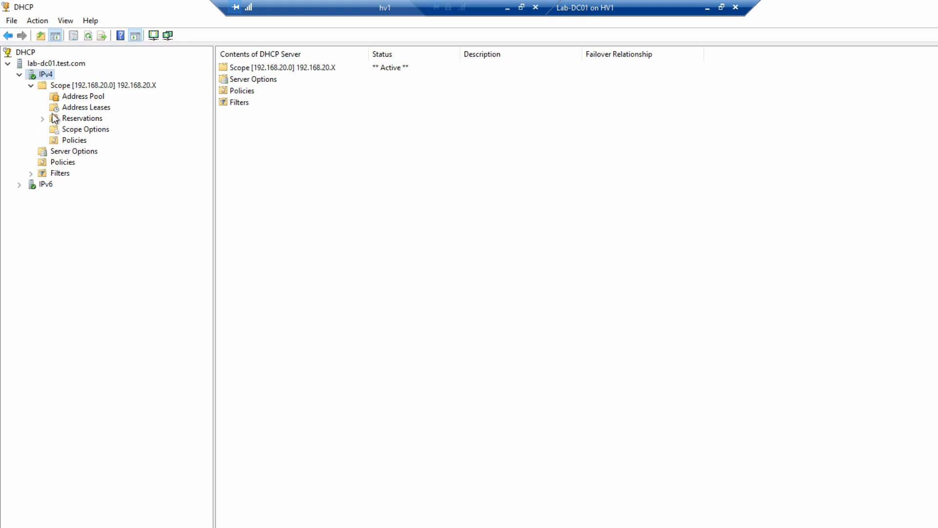
Restart the DHCP service on lab-dc01.test.com and confirm the 192.168.20.X scope is Active
left_click(64, 62)
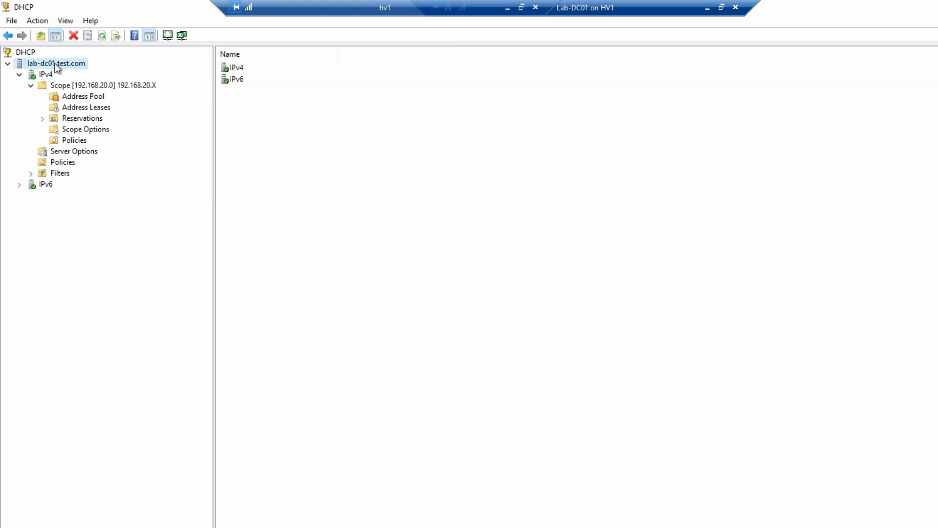
right_click(55, 64)
mouse_move(148, 132)
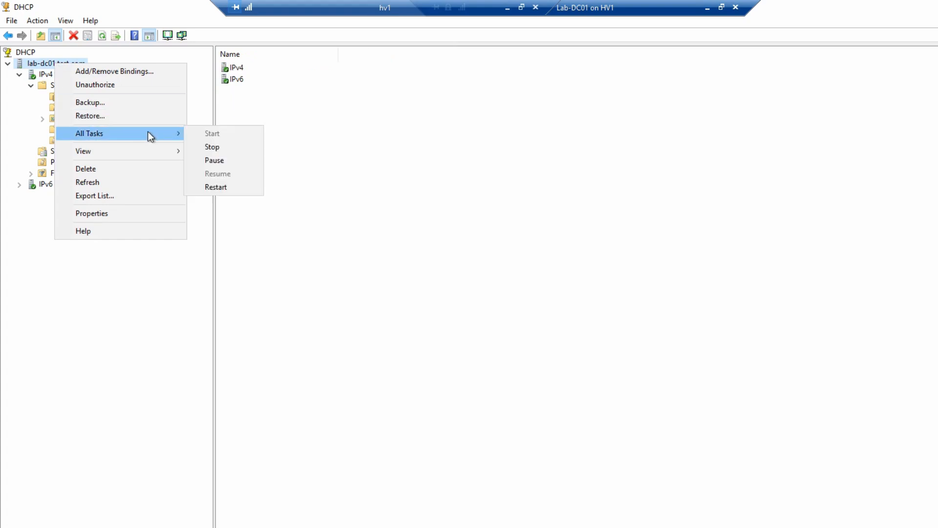
left_click(219, 188)
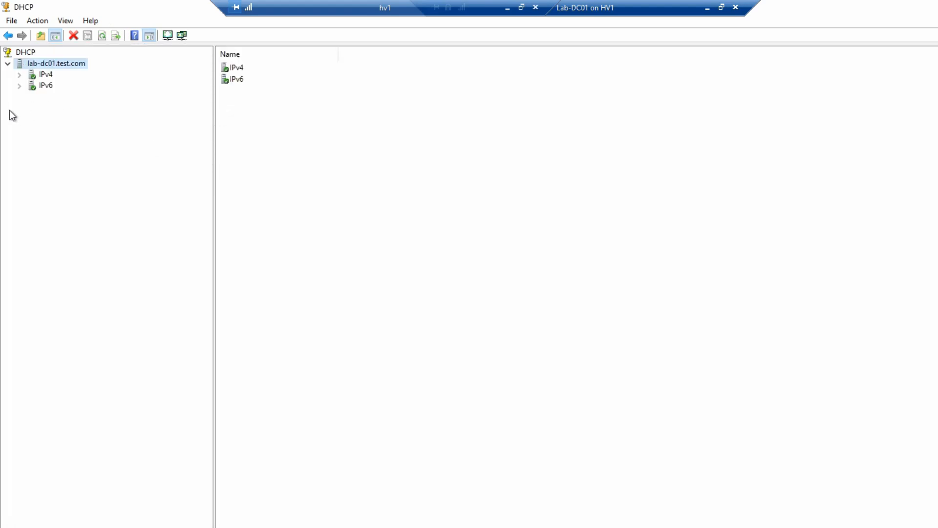
double_click(36, 76)
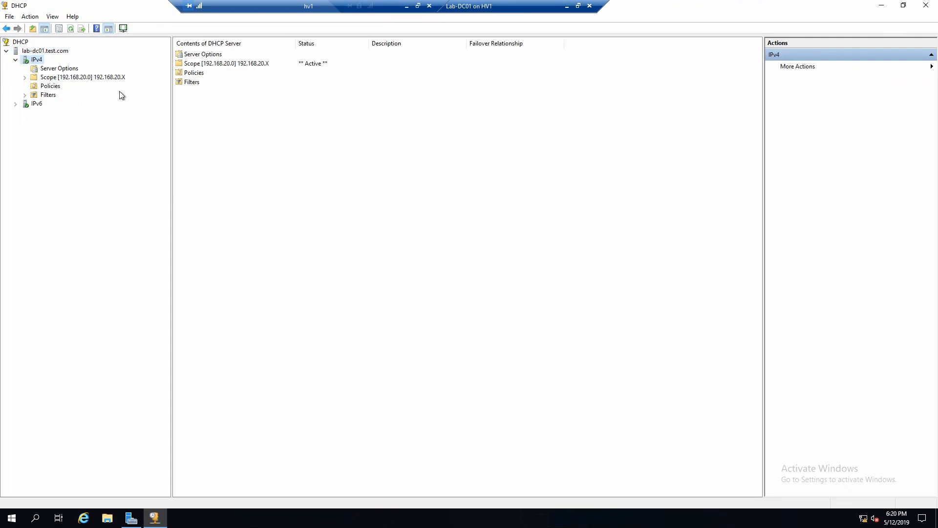